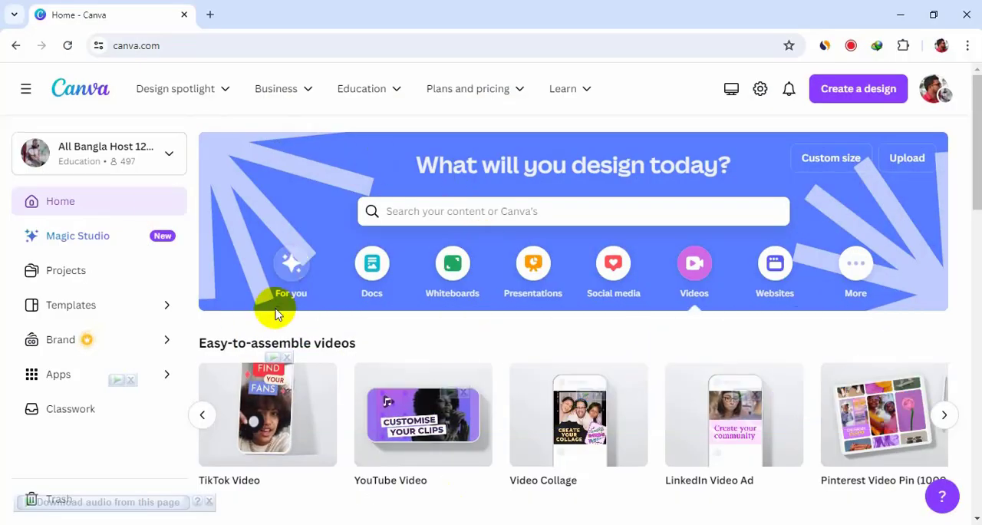
Create a YouTube Video design and add a rounded rectangle stretched to cover most of the page, leaving a narrow margin.
left_click(398, 445)
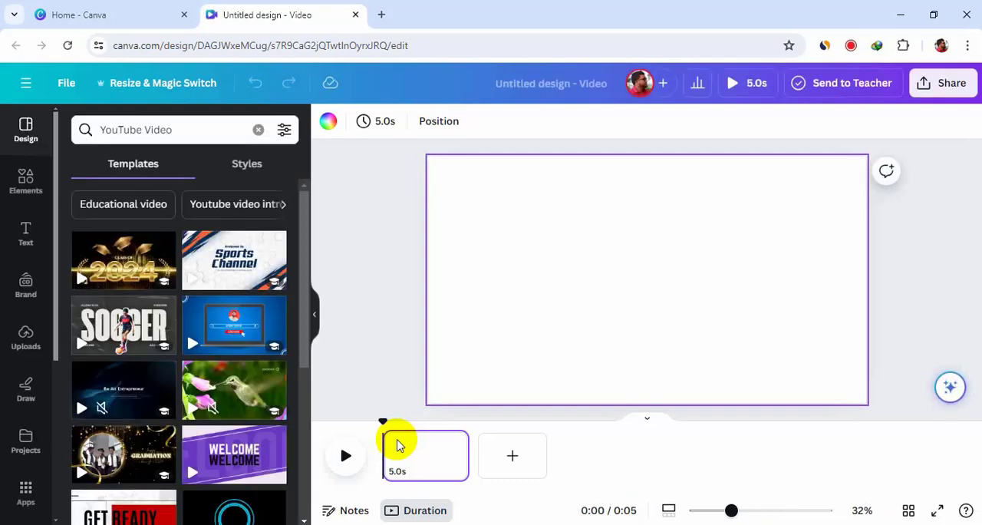
left_click(28, 184)
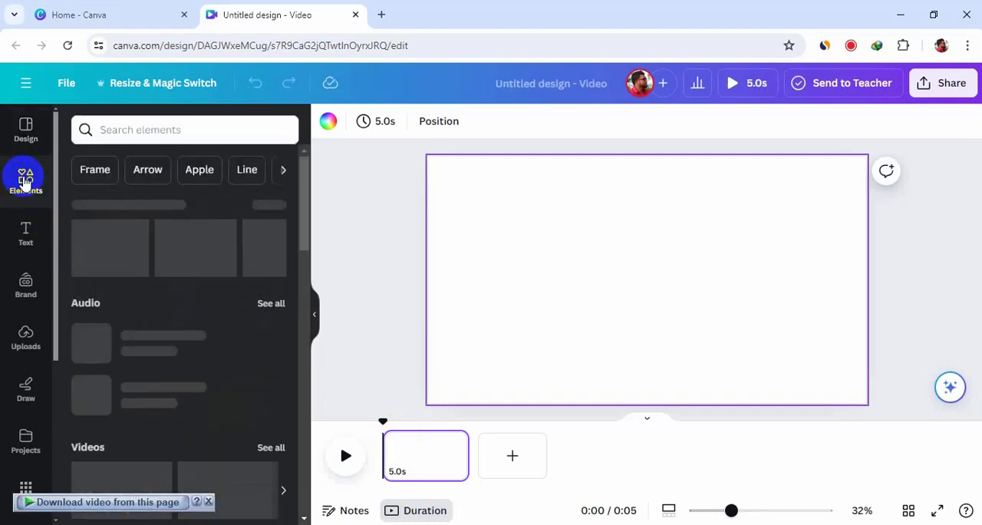
left_click_drag(201, 253, 842, 205)
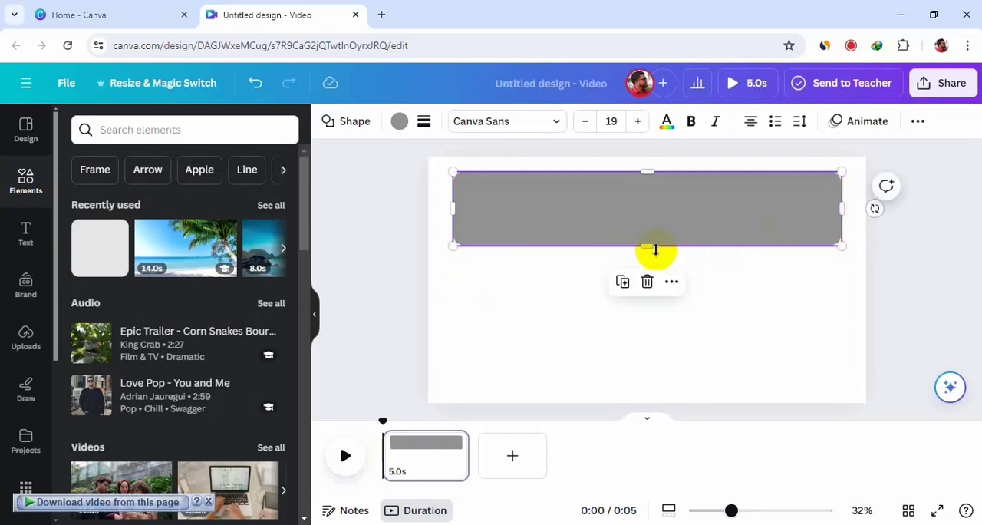
left_click_drag(653, 269, 657, 386)
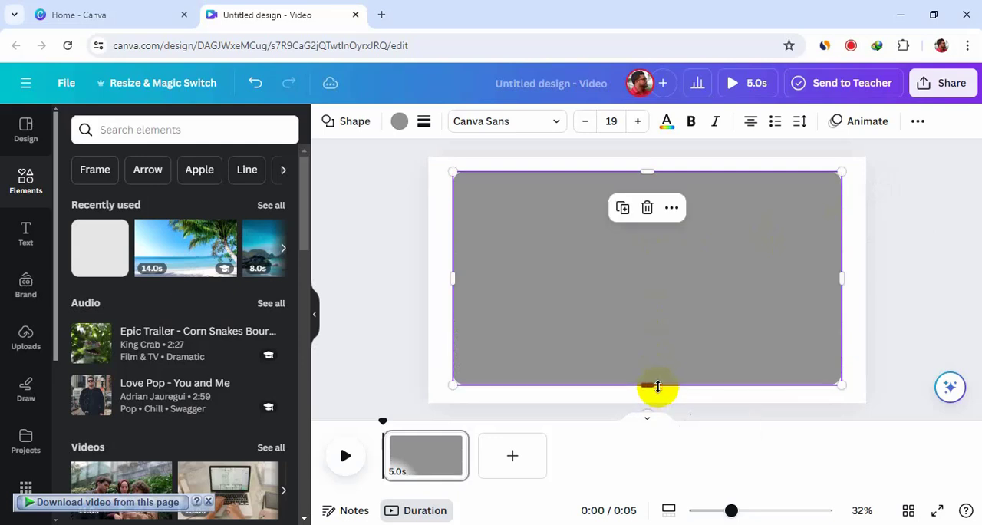
Change the rounded rectangle's fill colour to black (#000000).
left_click(400, 123)
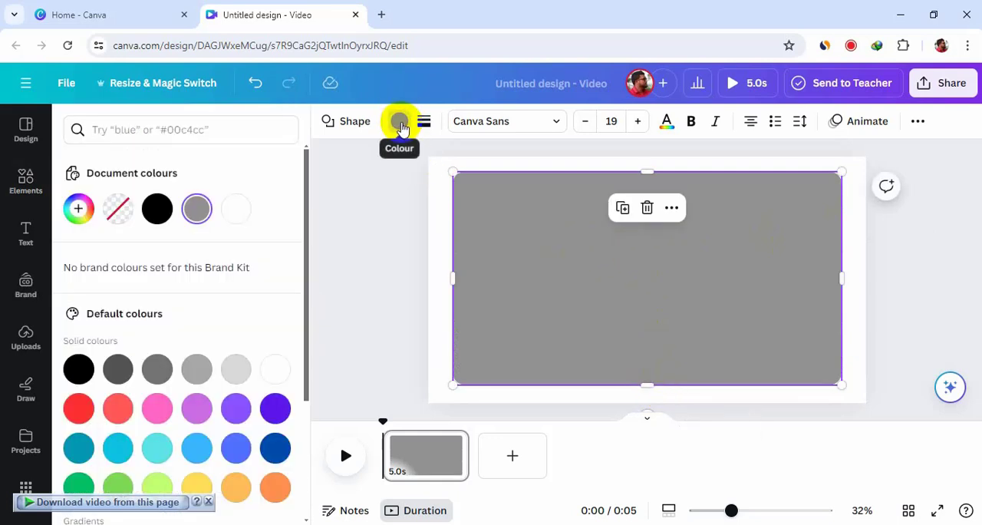
left_click(157, 214)
left_click(507, 257)
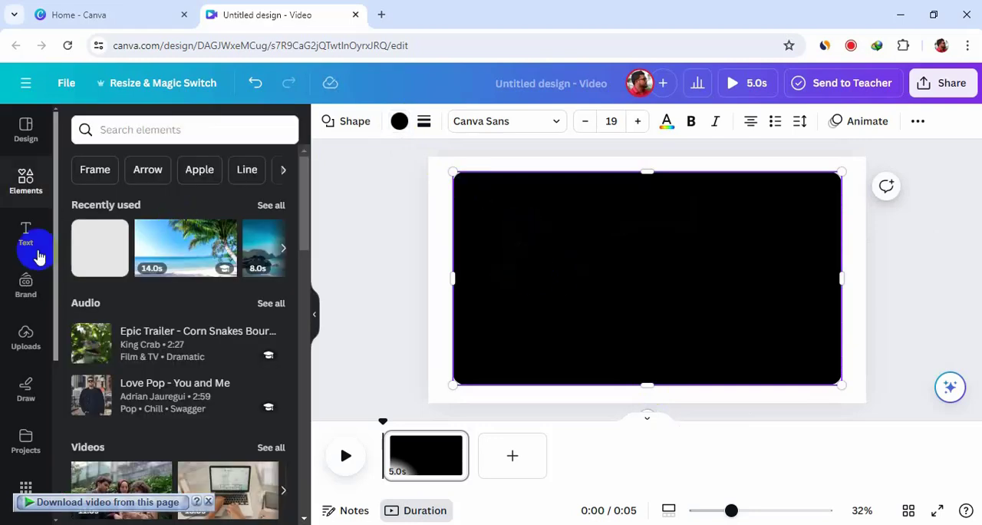
Add a heading over the black rectangle and replace its placeholder text with "island".
left_click(17, 241)
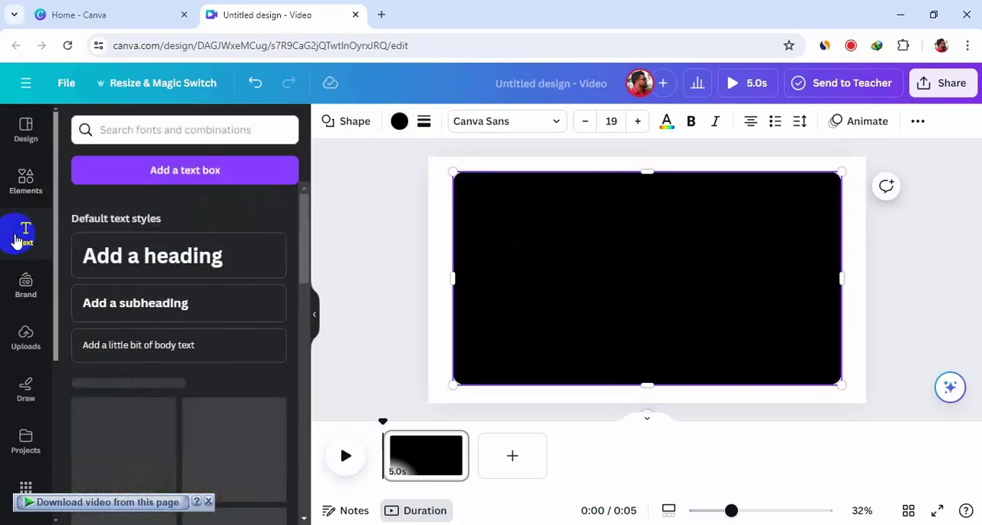
left_click_drag(195, 258, 588, 250)
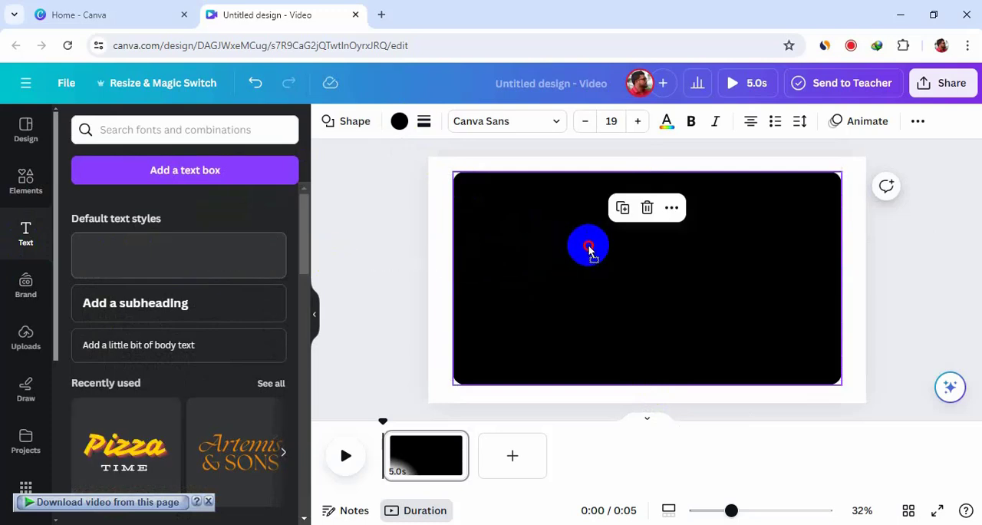
double_click(588, 239)
key("BackSpace")
key("ctrl+z")
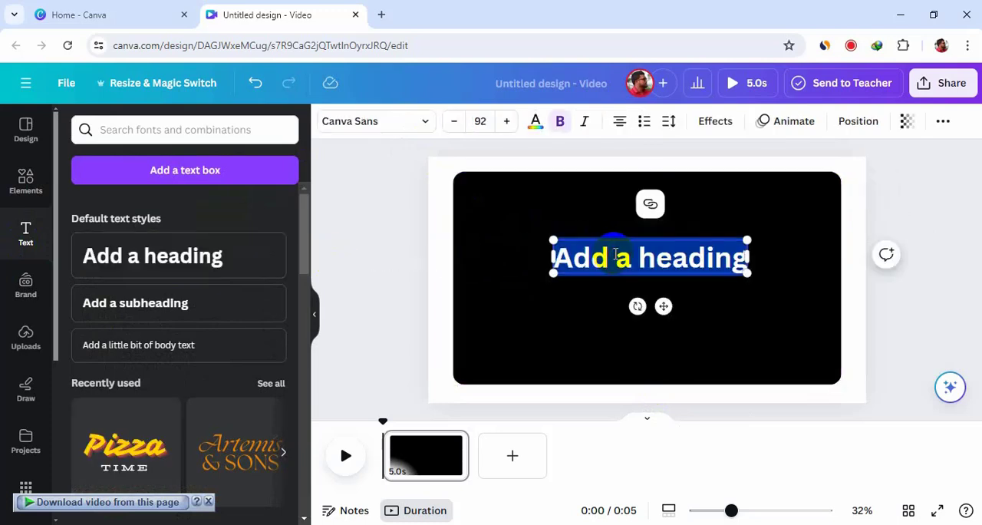
key("BackSpace")
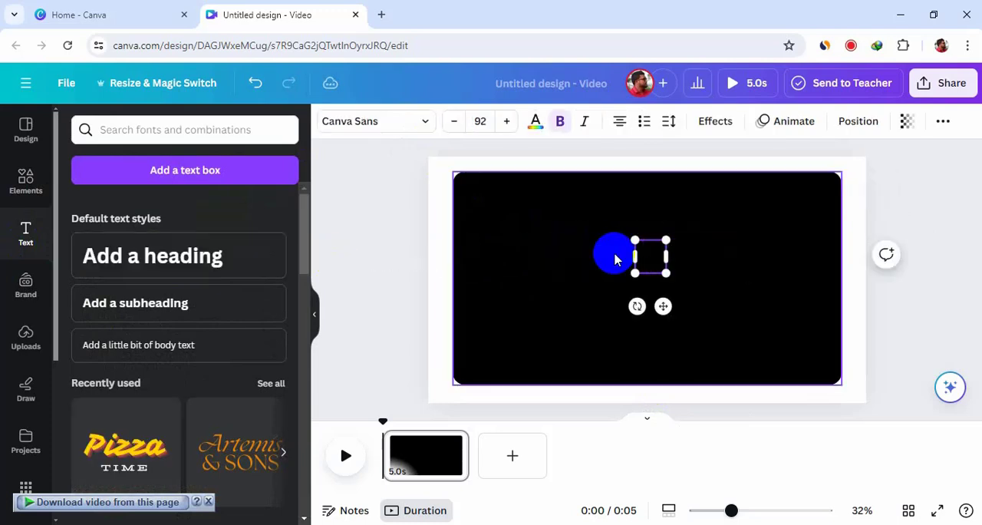
left_click_drag(626, 257, 615, 254)
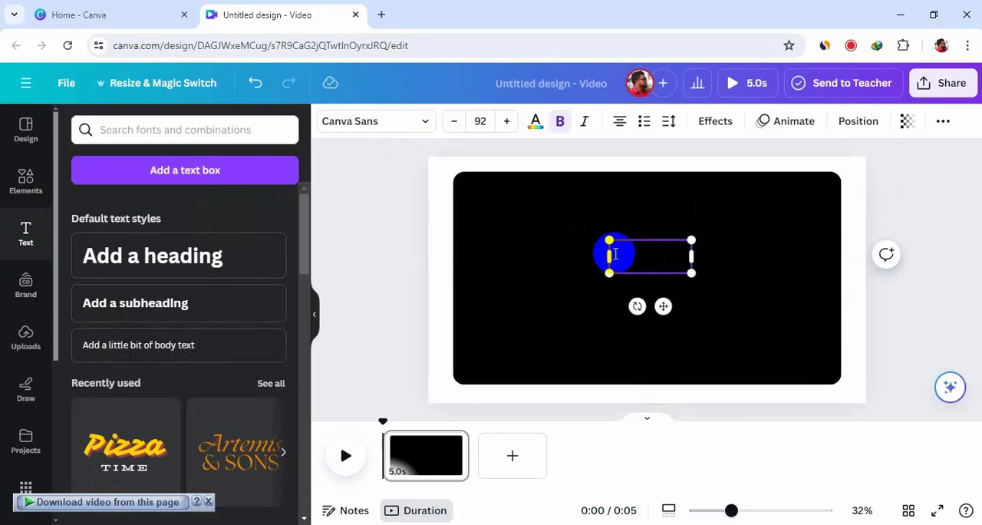
type("island")
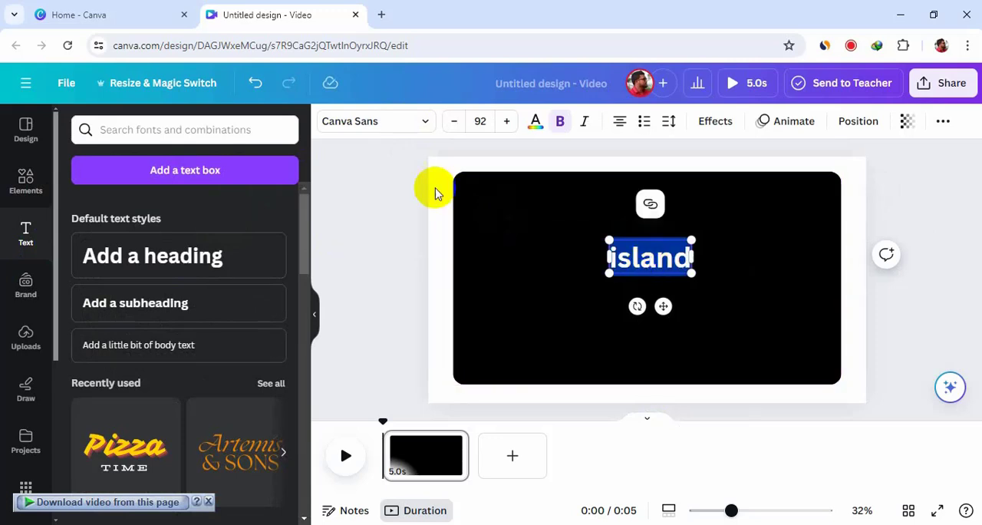
Set the "island" heading's font to Anton and its text colour to white.
left_click(426, 123)
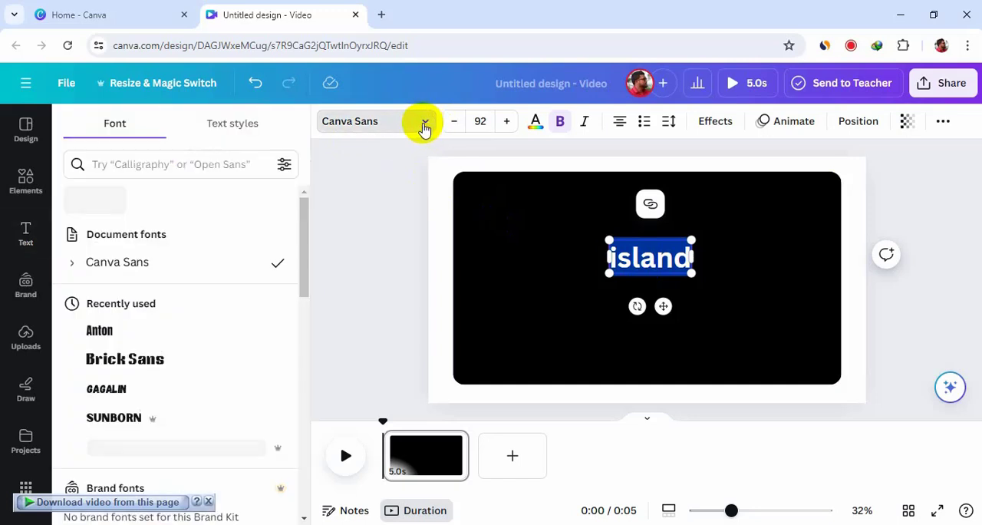
scroll(207, 341, "down", 1)
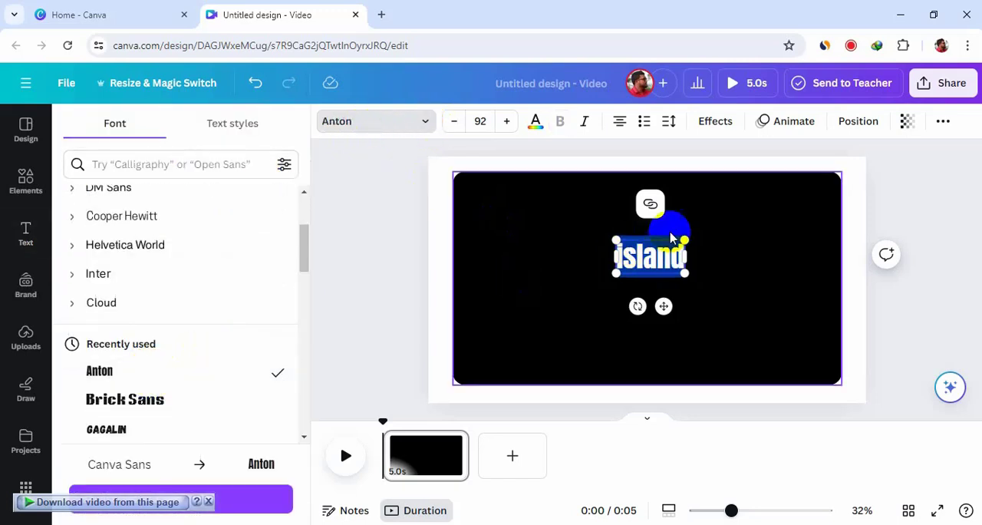
left_click(536, 125)
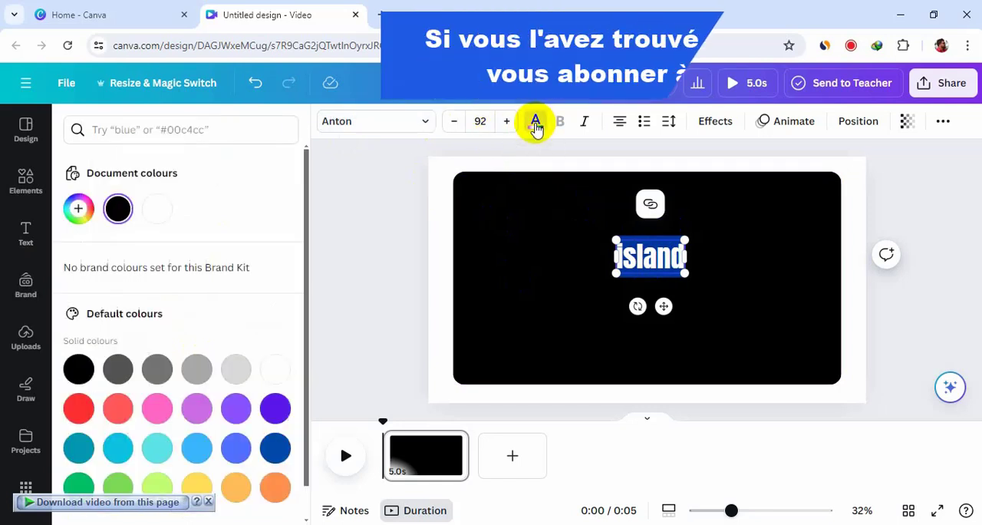
left_click(280, 372)
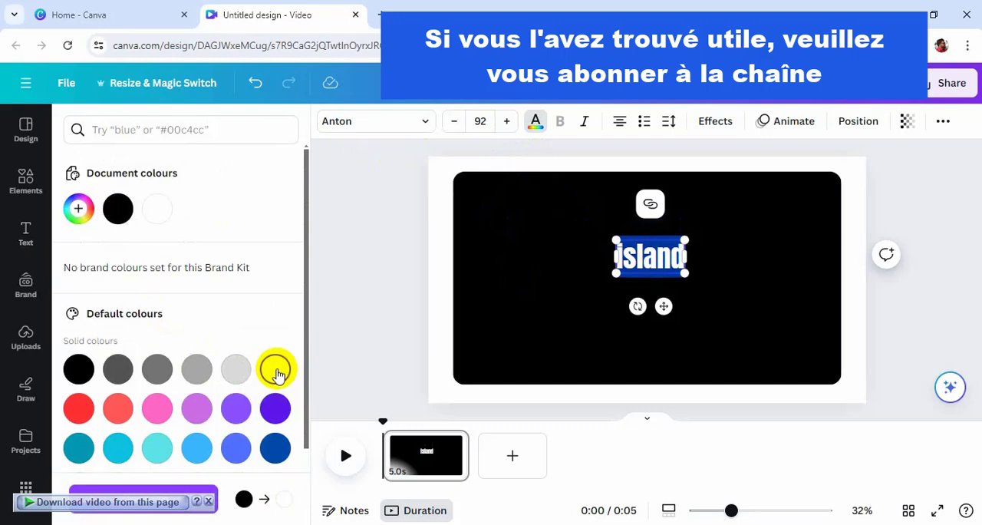
left_click(500, 287)
Move the "island" heading to the rectangle's upper-left corner and enlarge it to font size 490 so it nearly fills the rectangle.
left_click(631, 259)
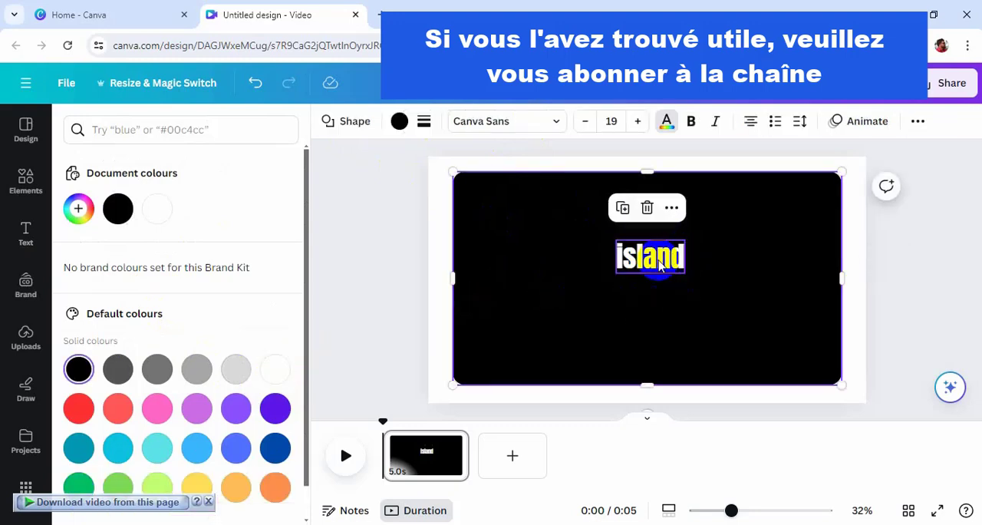
left_click_drag(630, 259, 500, 200)
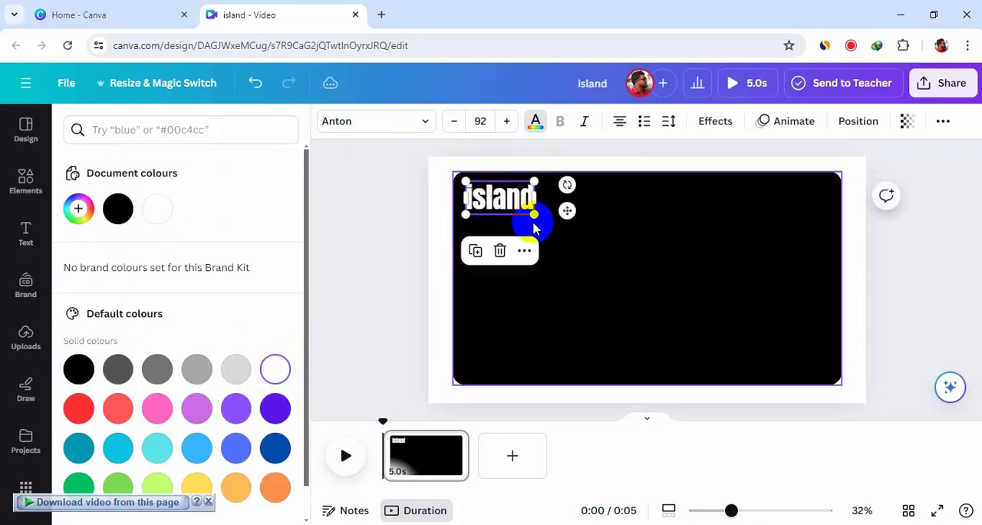
left_click_drag(529, 214, 819, 379)
Retype the heading in capitals as "ISLAND".
double_click(654, 284)
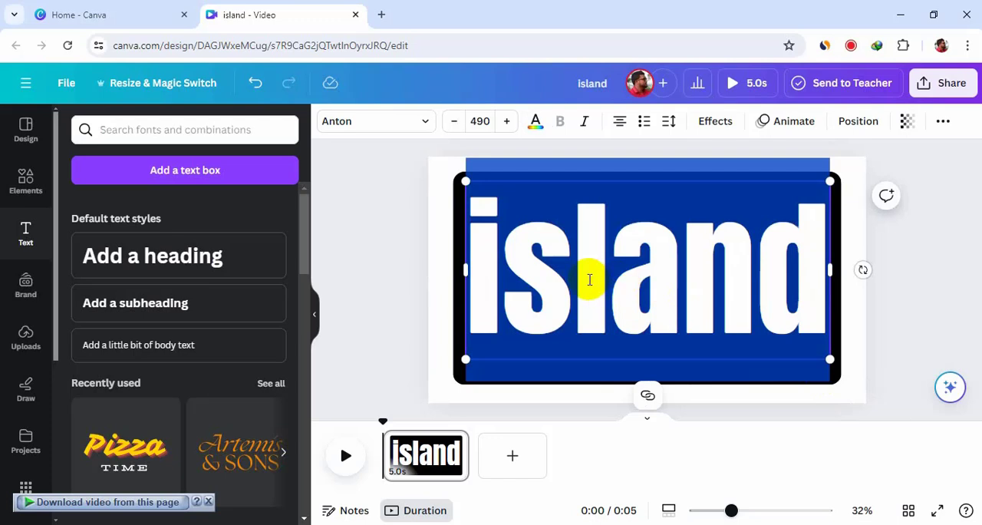
type("I")
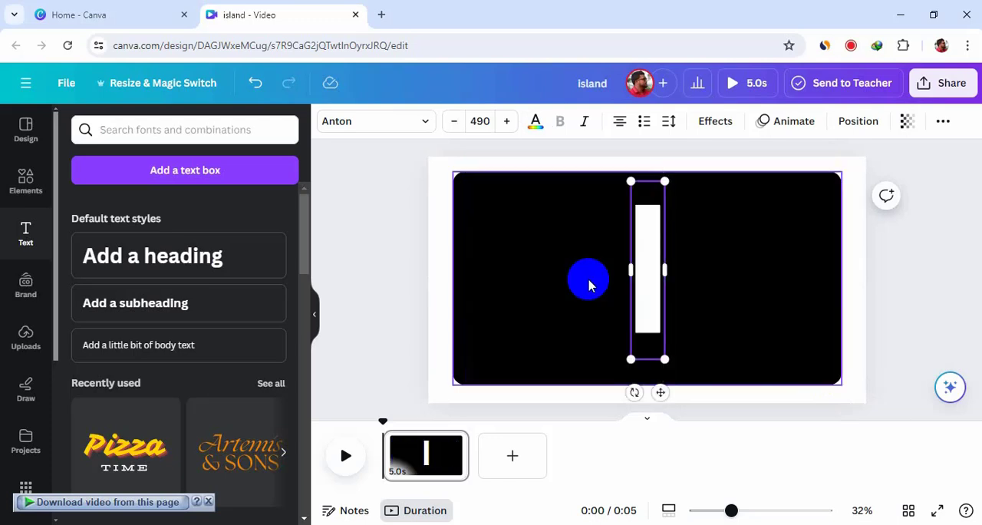
type("SLAN")
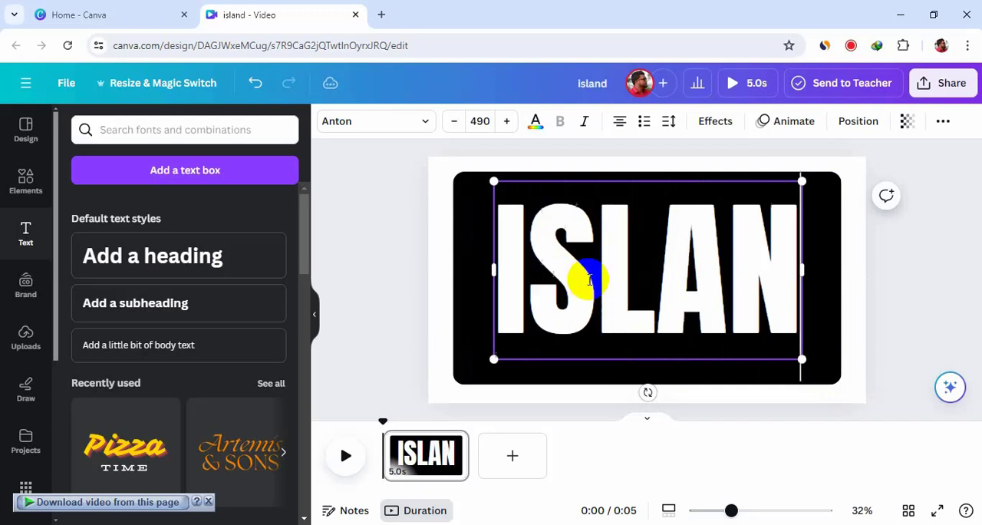
type("D")
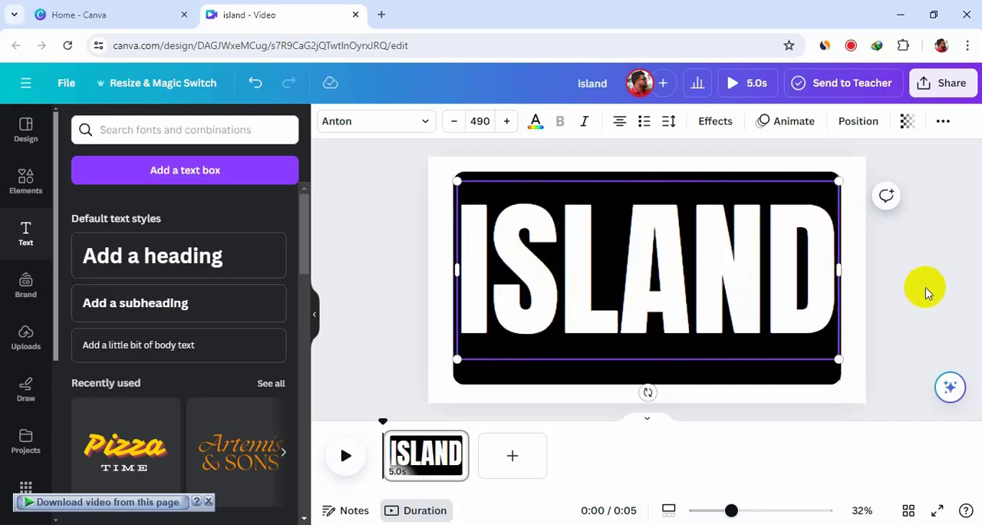
left_click(918, 283)
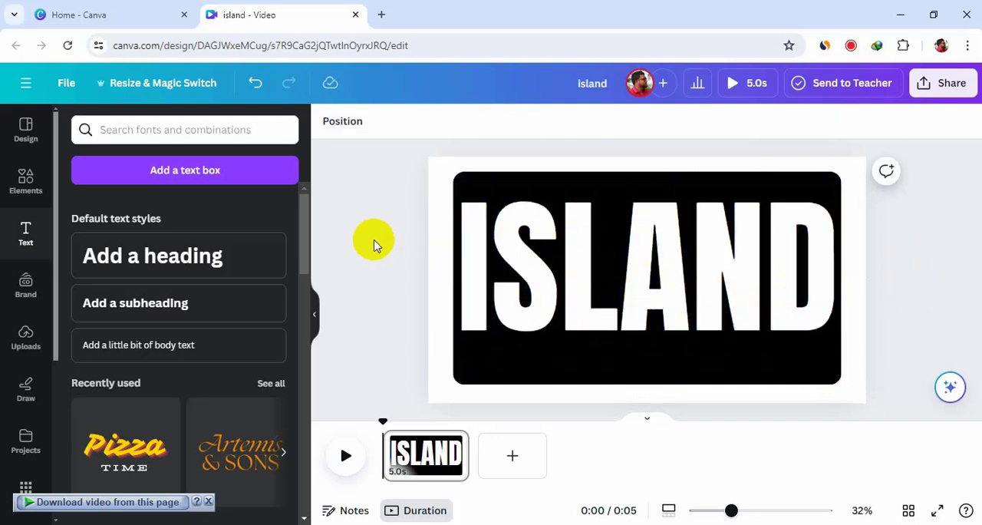
Shrink the ISLAND text slightly to font size 471 and shift it so it sits centred horizontally inside the black rectangle.
left_click(501, 244)
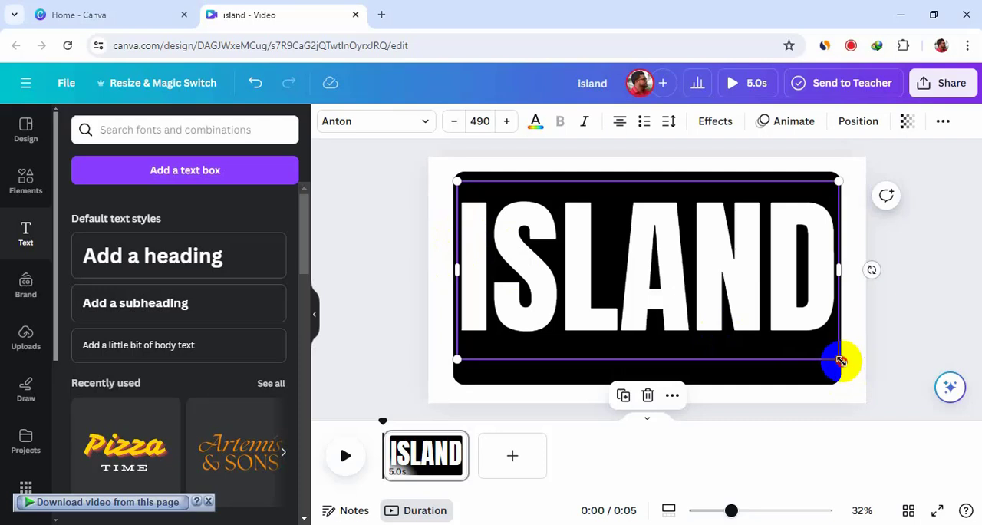
left_click_drag(842, 360, 825, 351)
left_click(929, 306)
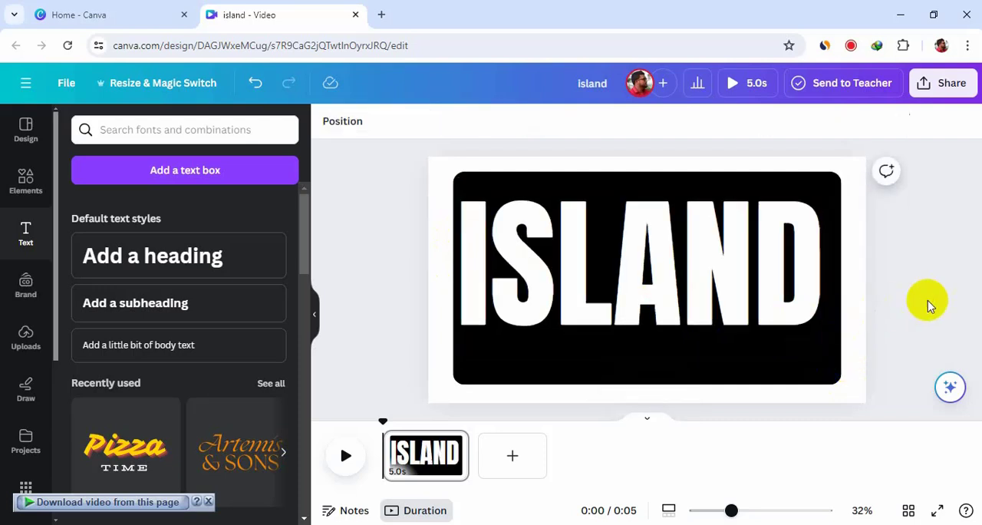
left_click_drag(617, 285, 623, 291)
left_click(911, 302)
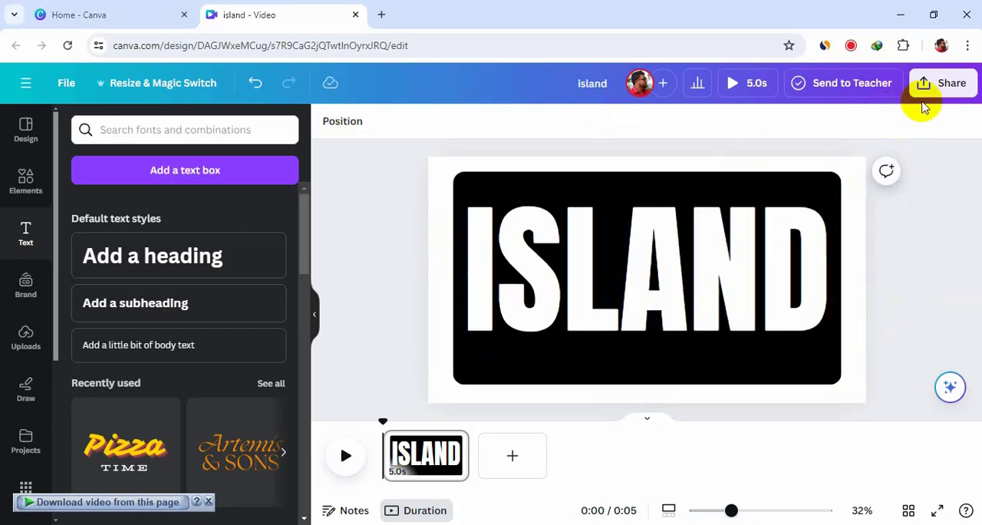
Download the design as a PNG at size 3.125 (6,000 × 3,375 px).
left_click(941, 88)
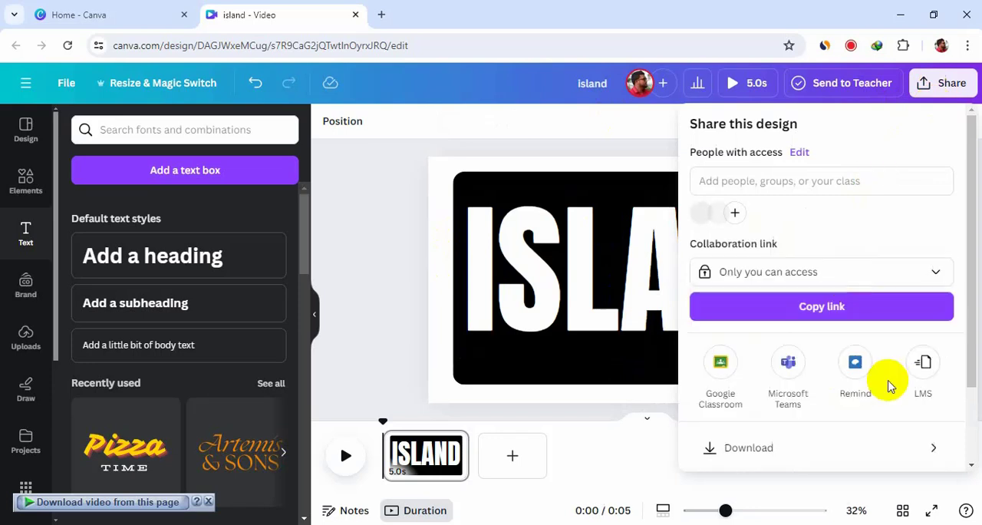
left_click(848, 450)
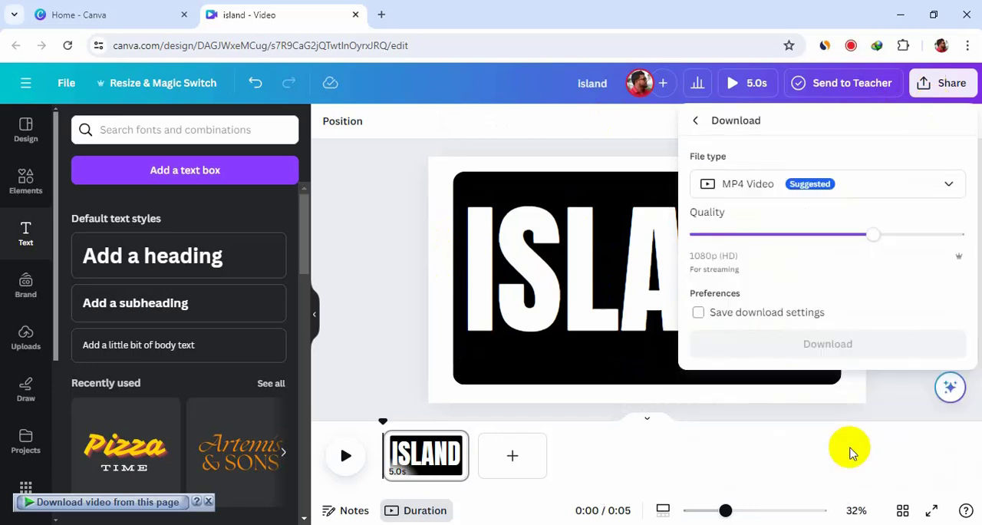
left_click(873, 185)
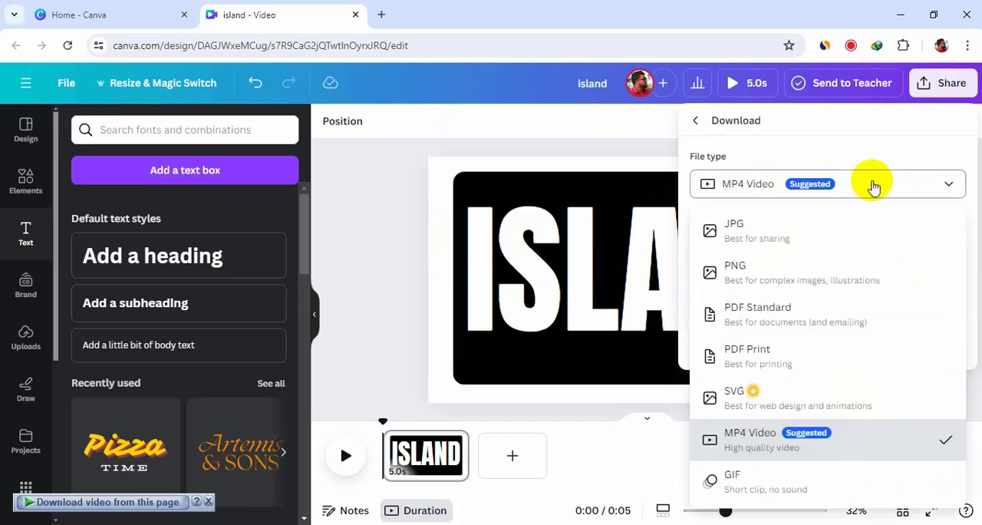
left_click(845, 274)
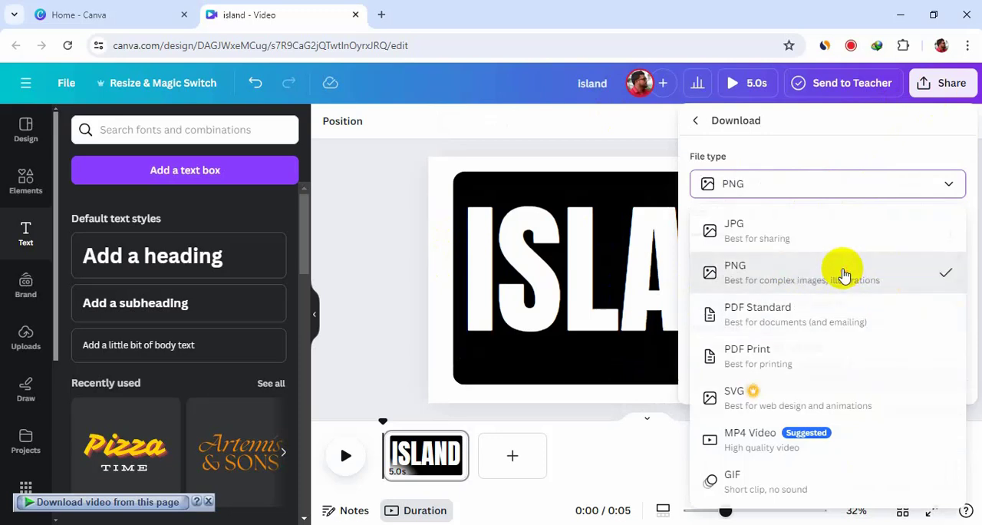
left_click_drag(736, 236, 929, 236)
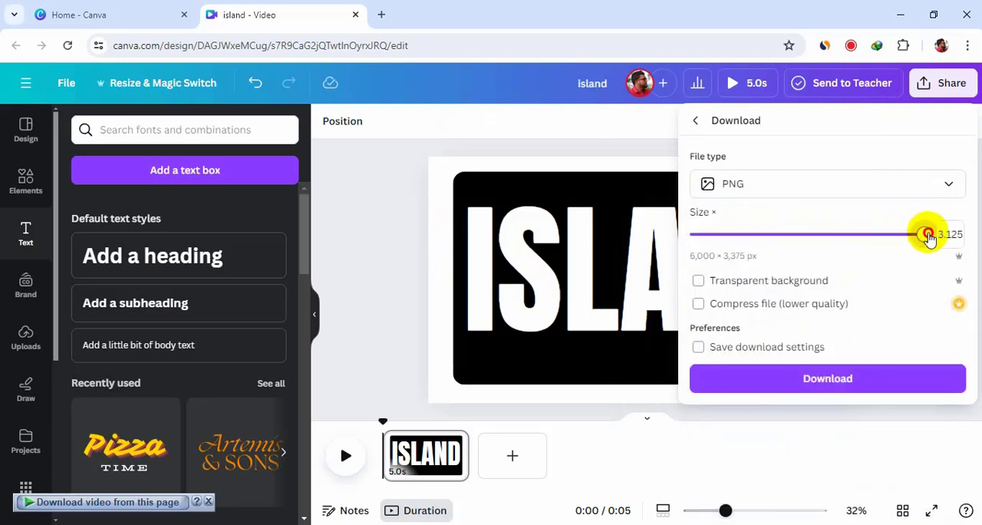
left_click(894, 382)
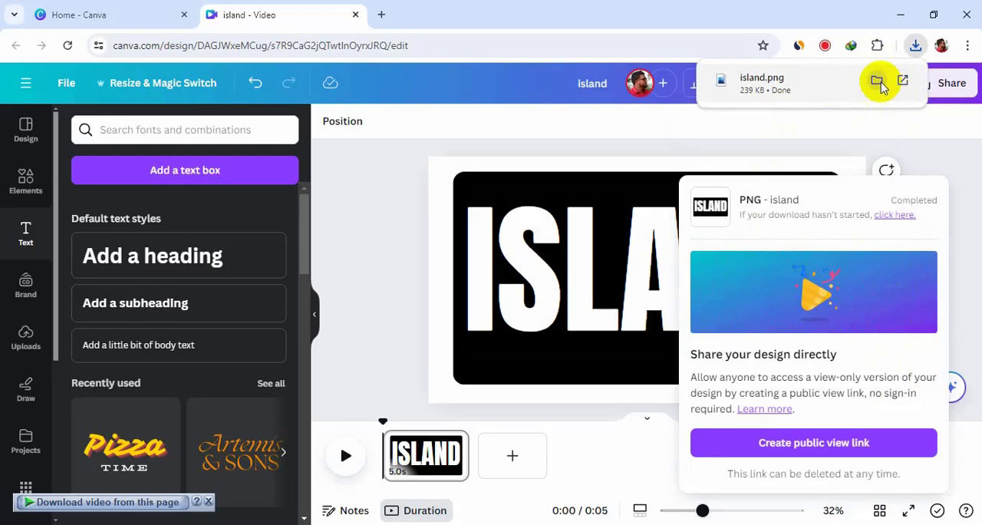
Upload the downloaded island.png to the design's uploaded images.
left_click_drag(881, 87, 165, 202)
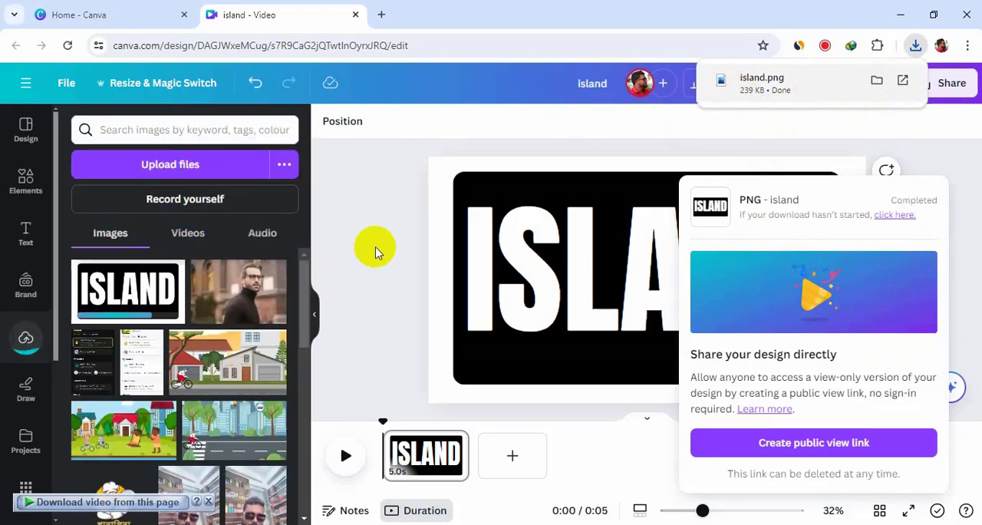
left_click(376, 252)
Delete the ISLAND text and the black rounded rectangle from the page.
left_click(642, 281)
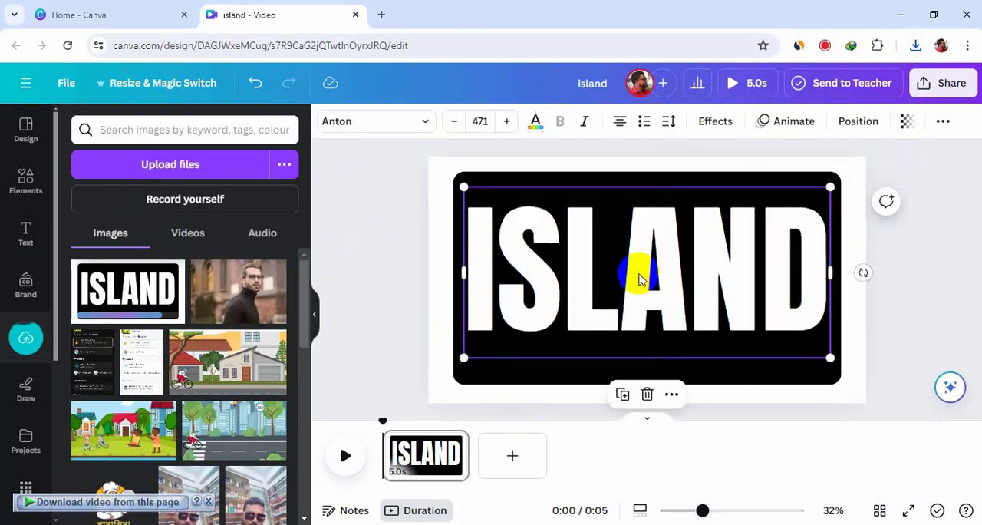
left_click(647, 393)
left_click(598, 275)
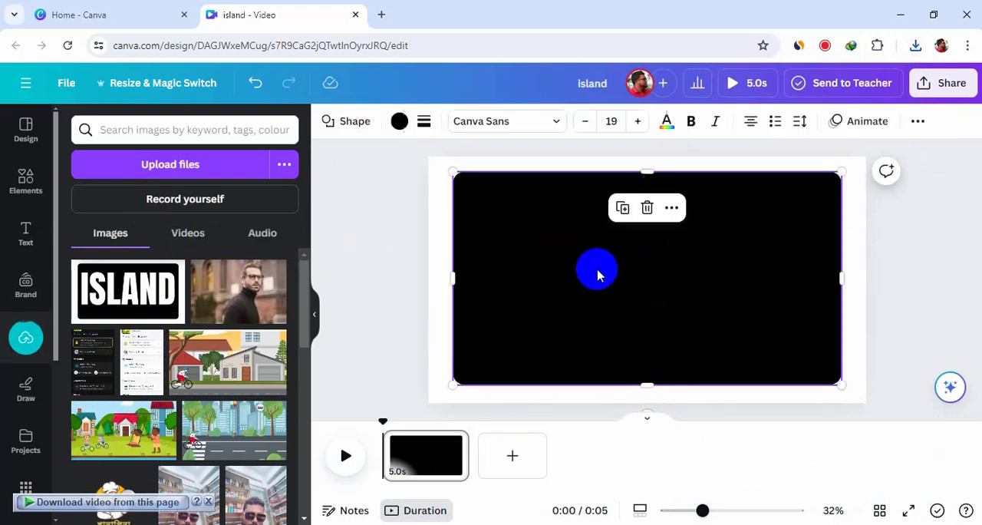
left_click(648, 207)
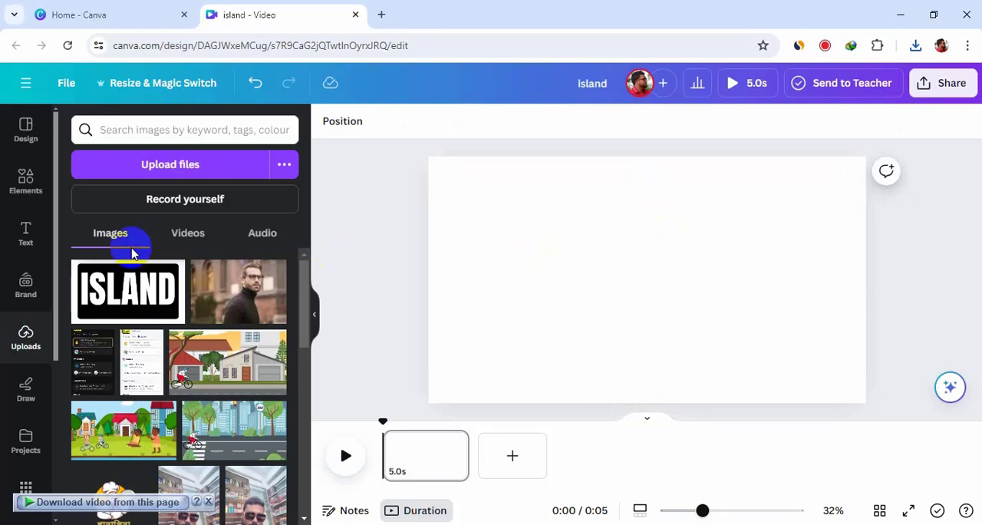
Add the recently used palm-tree beach video to the empty page and set it as the page background.
left_click(27, 183)
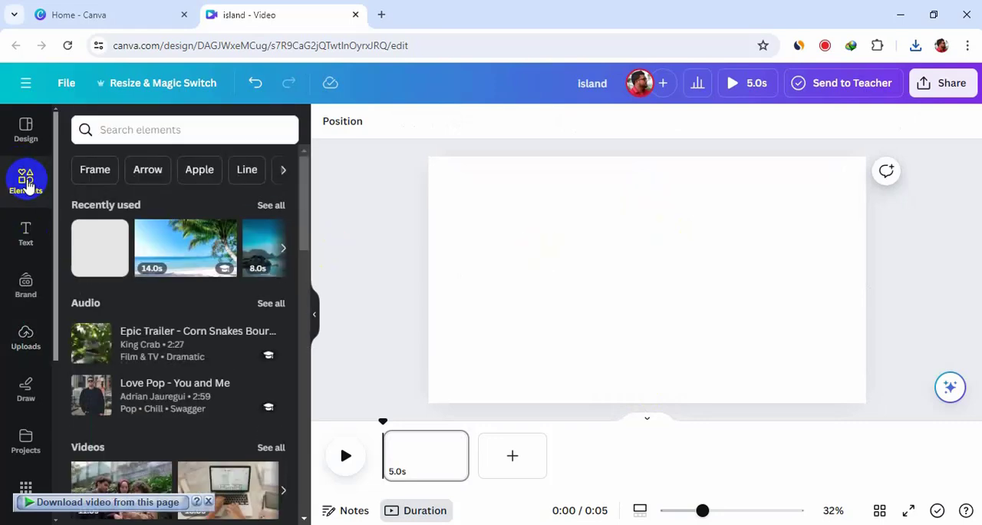
left_click_drag(186, 248, 432, 224)
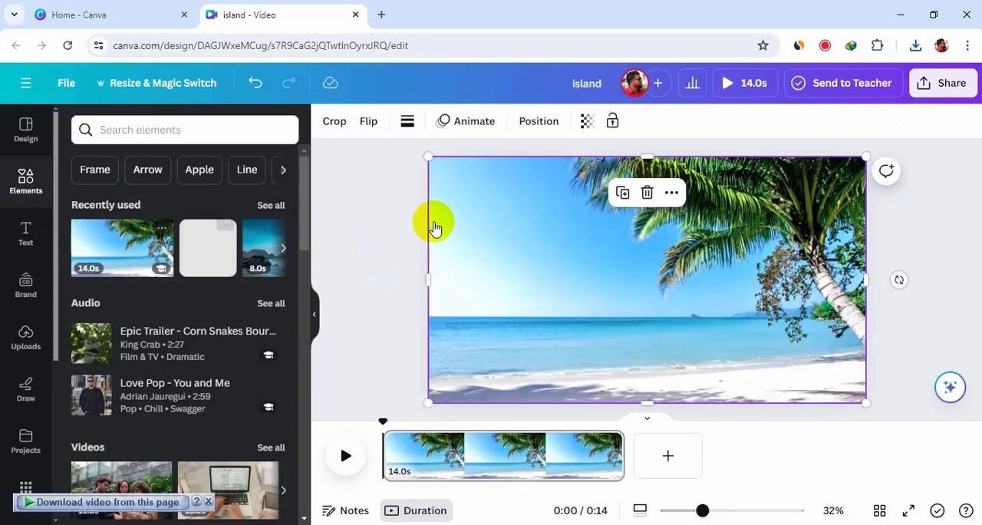
right_click(501, 220)
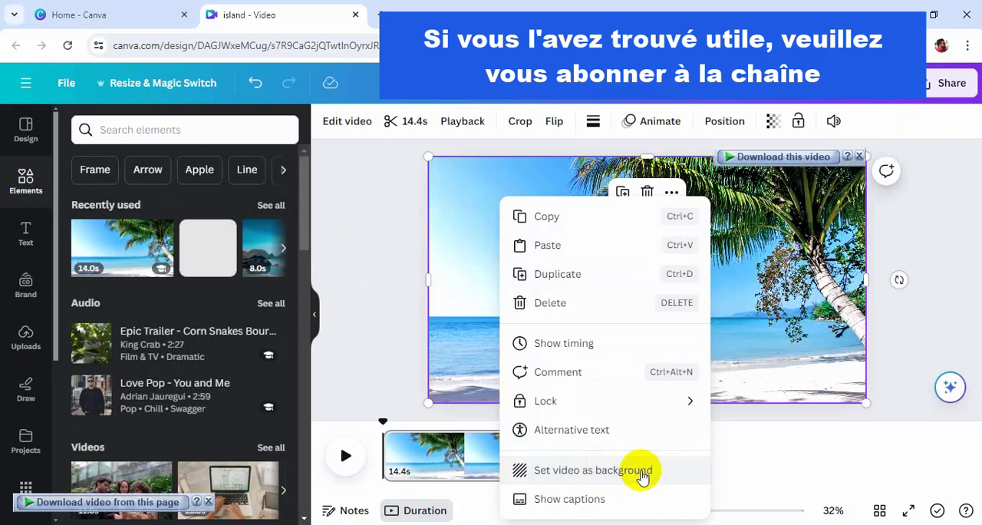
left_click(669, 477)
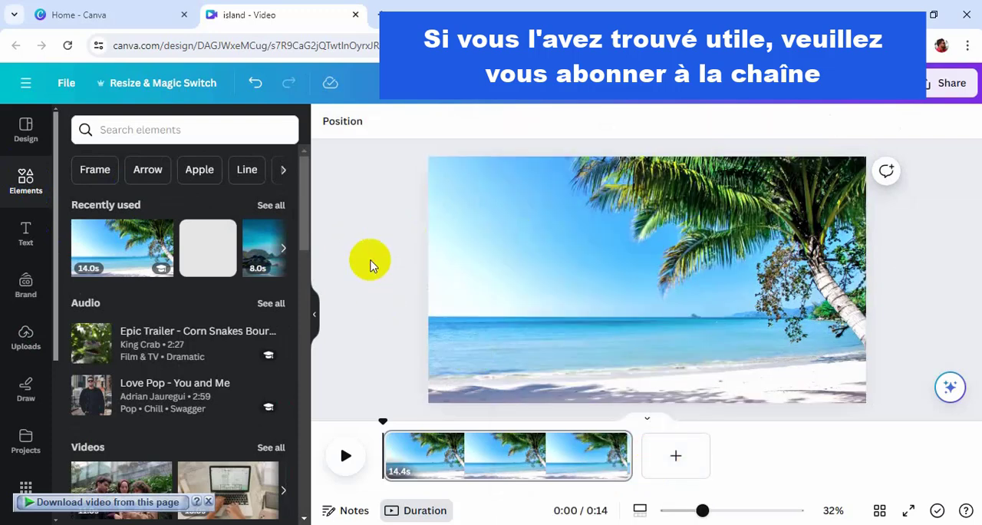
Place the uploaded ISLAND image over the beach video and remove its background with BG Remover.
left_click(25, 338)
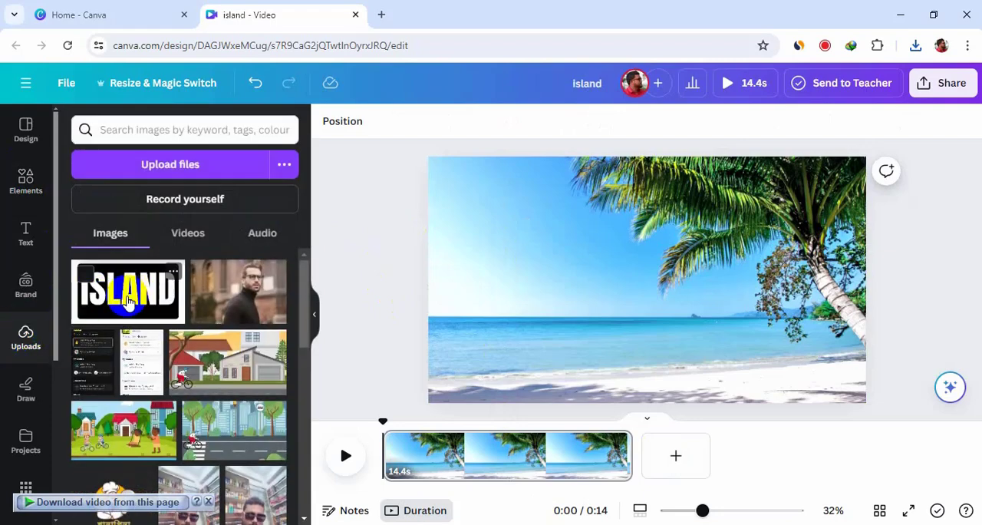
left_click_drag(115, 293, 491, 240)
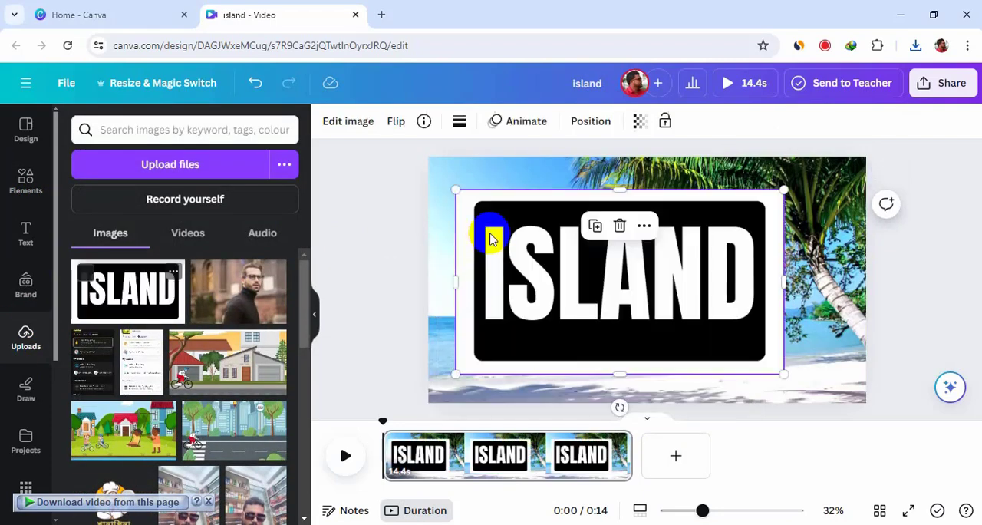
left_click(350, 129)
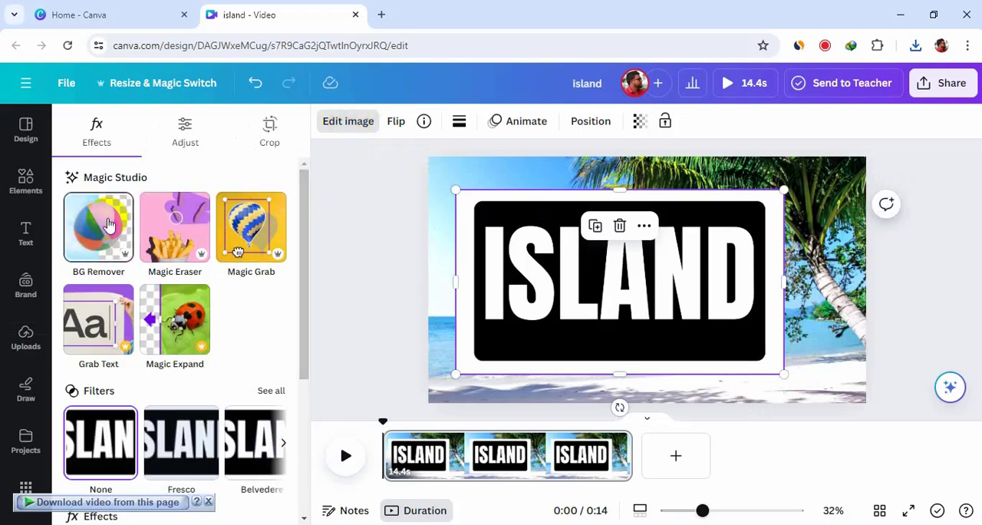
left_click(108, 242)
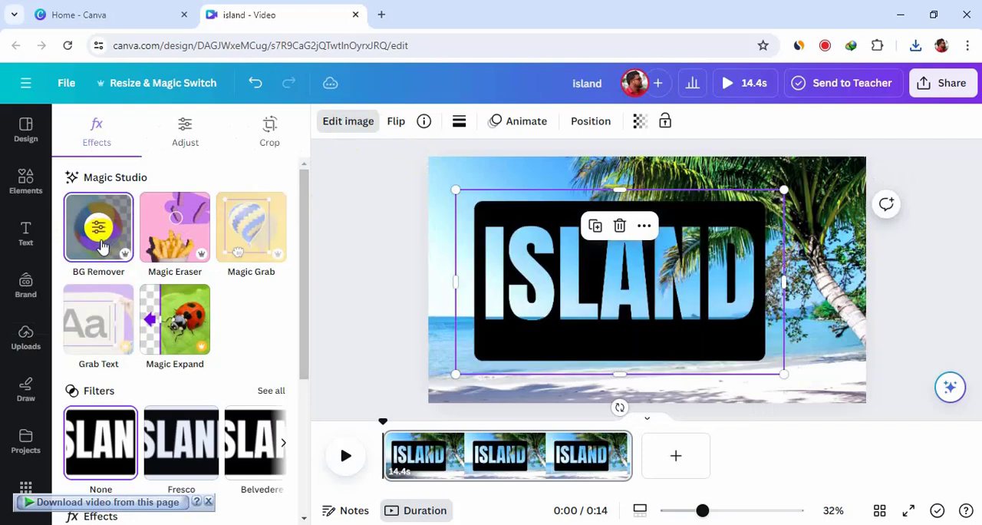
Move and enlarge the ISLAND cutout until its black area covers the whole page and the word spans the full width.
left_click_drag(566, 281, 519, 234)
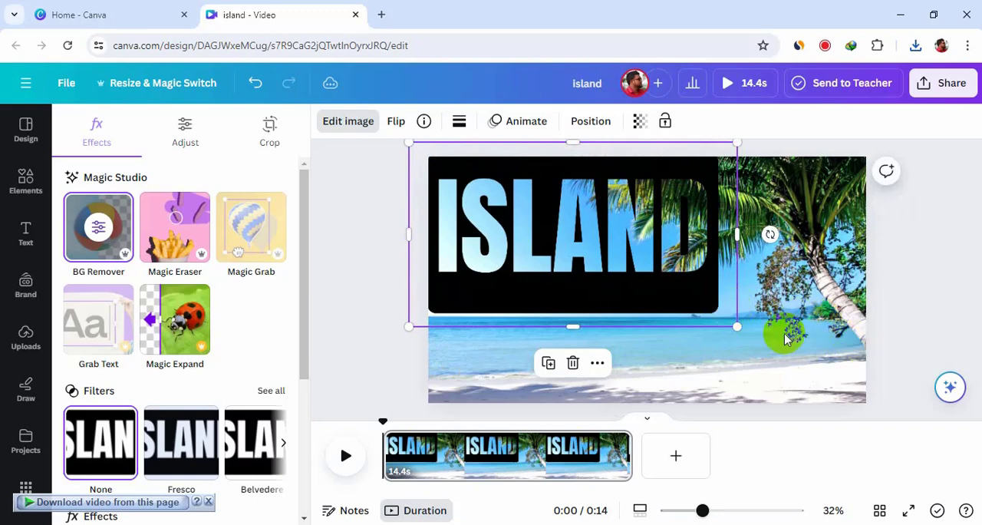
left_click_drag(732, 326, 886, 471)
left_click_drag(409, 142, 388, 142)
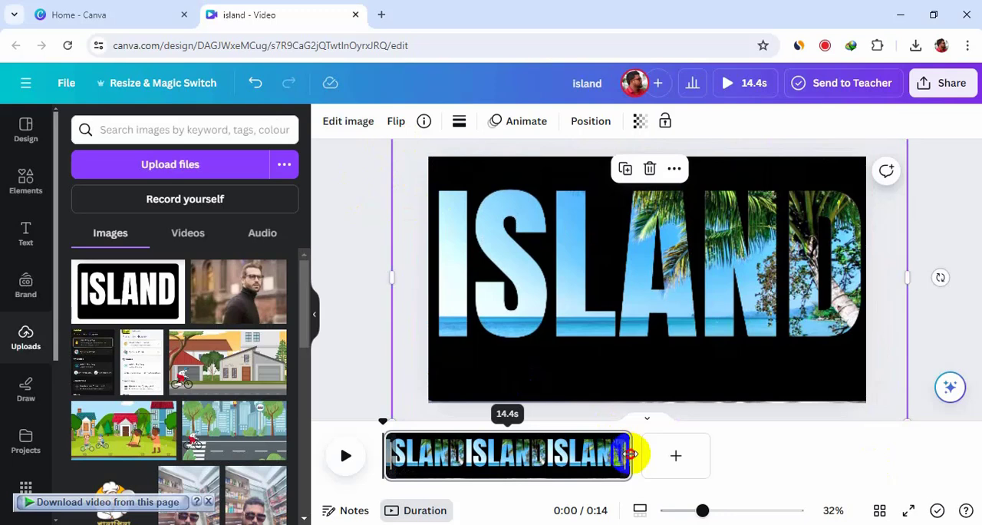
Trim the page's duration to 4.7 s, play it back, and duplicate the page.
left_click_drag(630, 454, 507, 454)
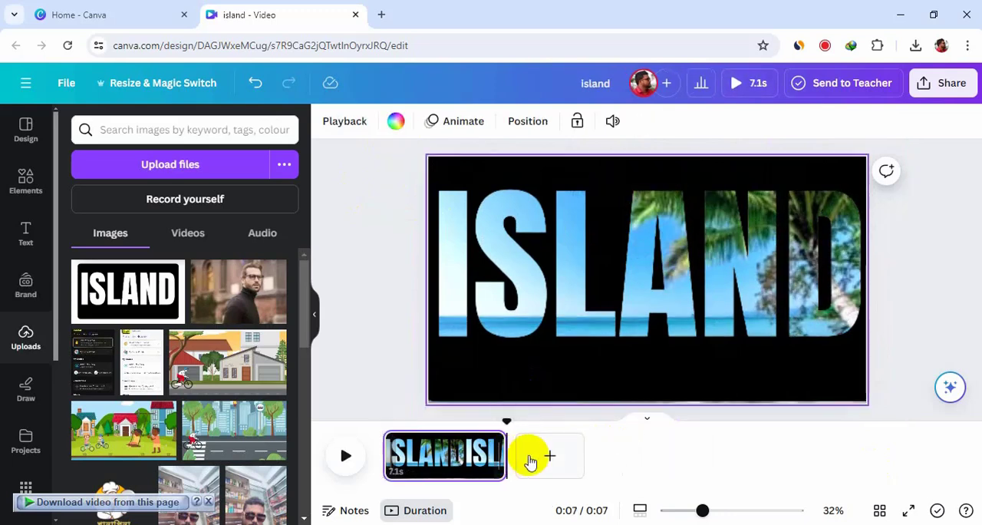
left_click(344, 455)
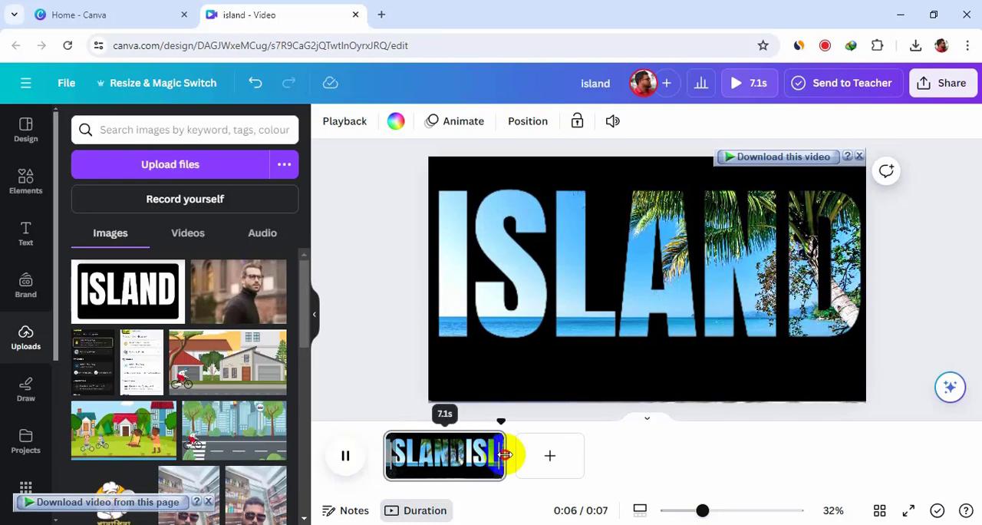
left_click_drag(505, 455, 465, 456)
left_click(345, 456)
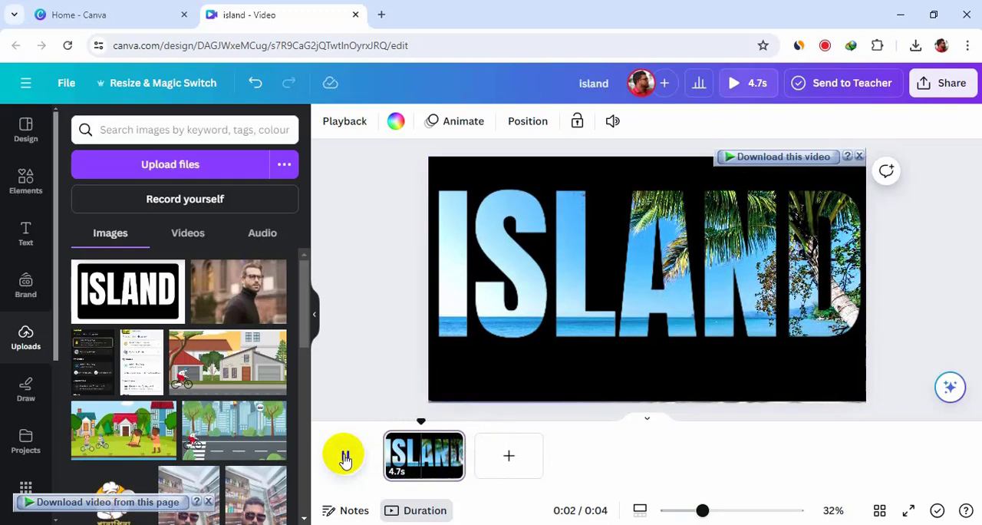
right_click(414, 468)
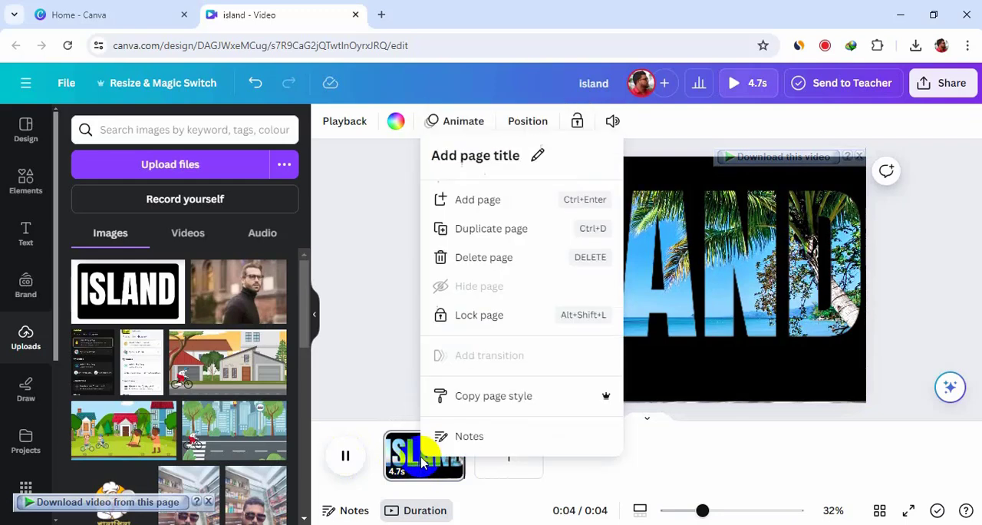
left_click(541, 231)
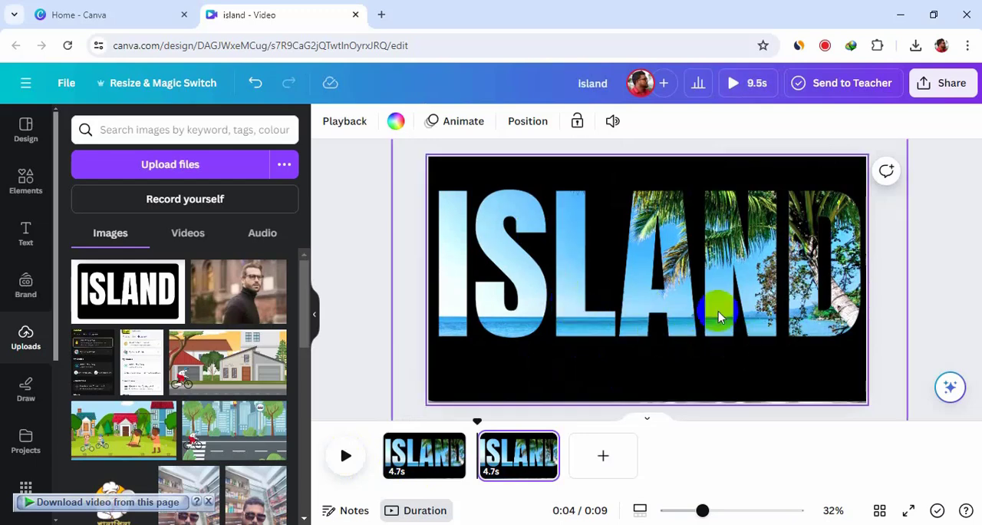
On the second page, repeatedly shift the ISLAND cutout up and left and enlarge it from its lower corner until the letters are far bigger than the page.
left_click(796, 316)
left_click_drag(798, 329, 432, 166)
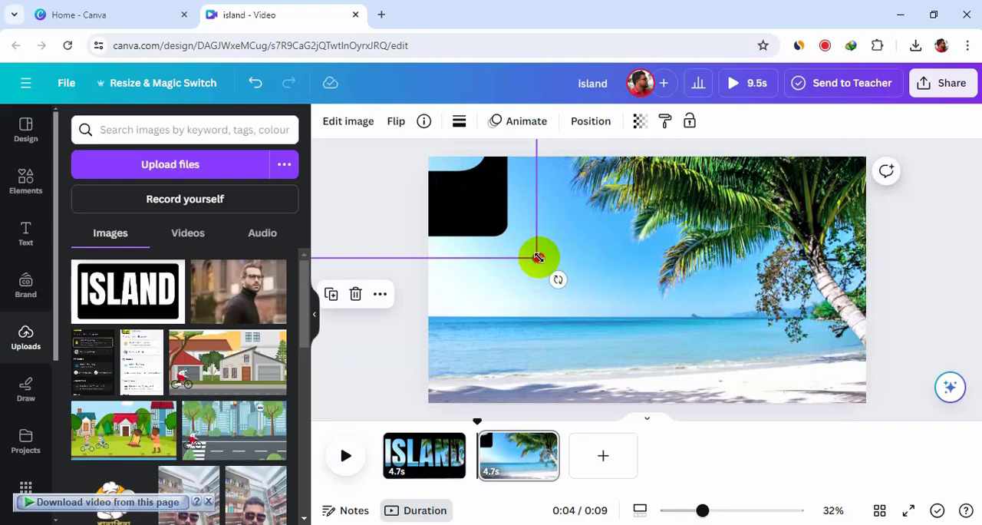
left_click_drag(538, 258, 875, 498)
left_click_drag(705, 335, 310, 128)
left_click_drag(596, 304, 947, 385)
left_click_drag(733, 327, 351, 99)
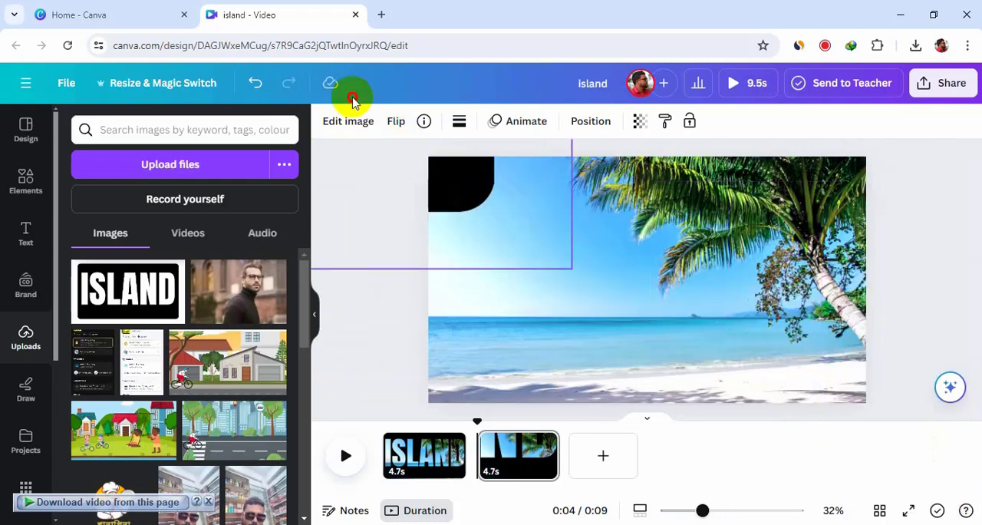
left_click_drag(572, 271, 934, 443)
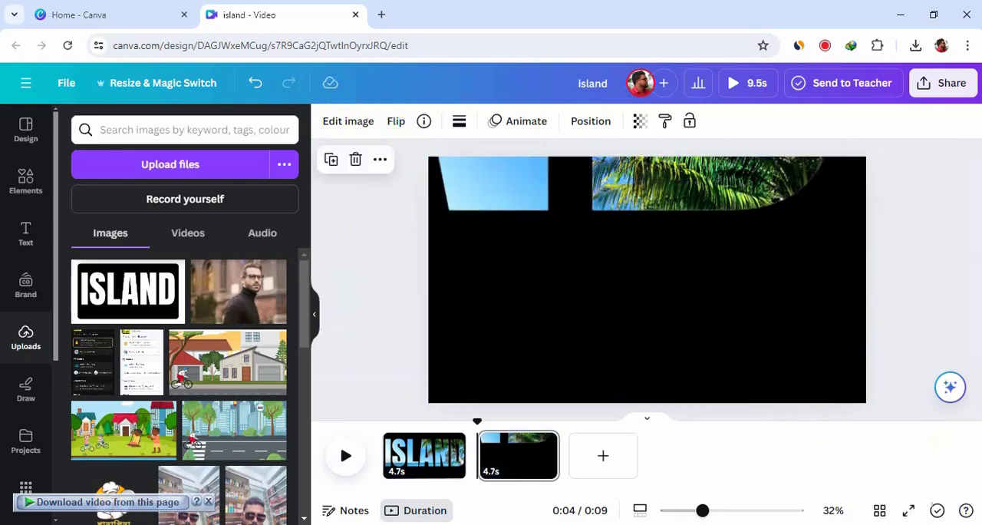
left_click_drag(752, 360, 965, 491)
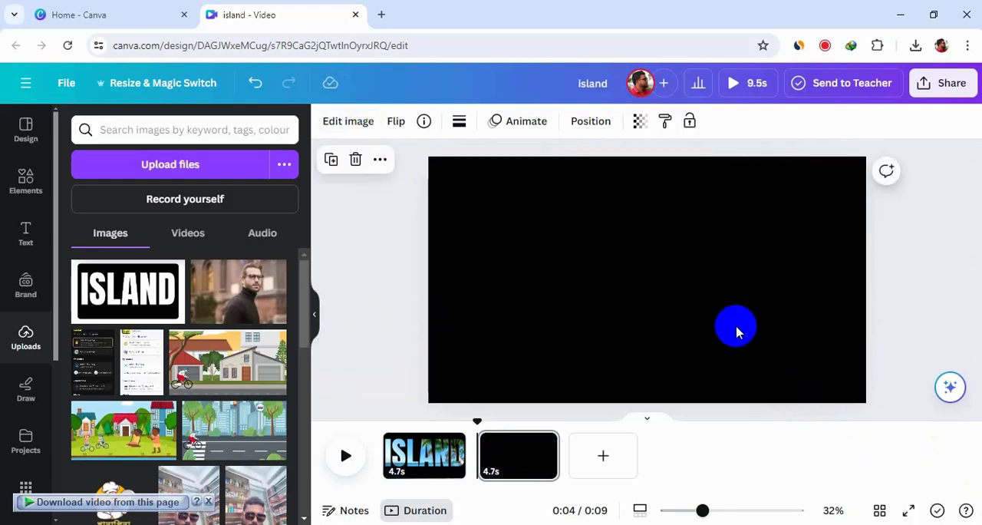
left_click_drag(697, 302, 301, 105)
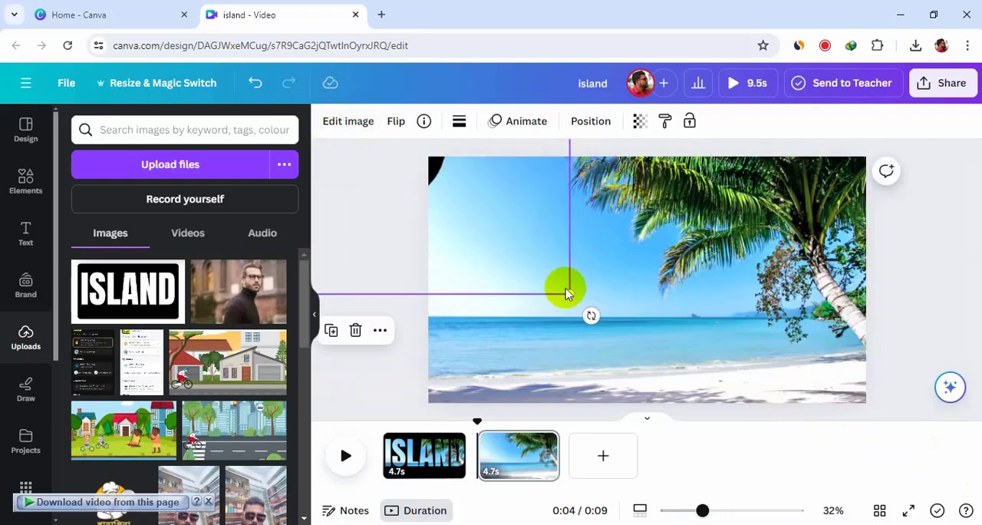
left_click_drag(569, 295, 980, 523)
left_click_drag(712, 353, 222, 63)
left_click_drag(510, 254, 908, 508)
left_click_drag(633, 321, 294, 188)
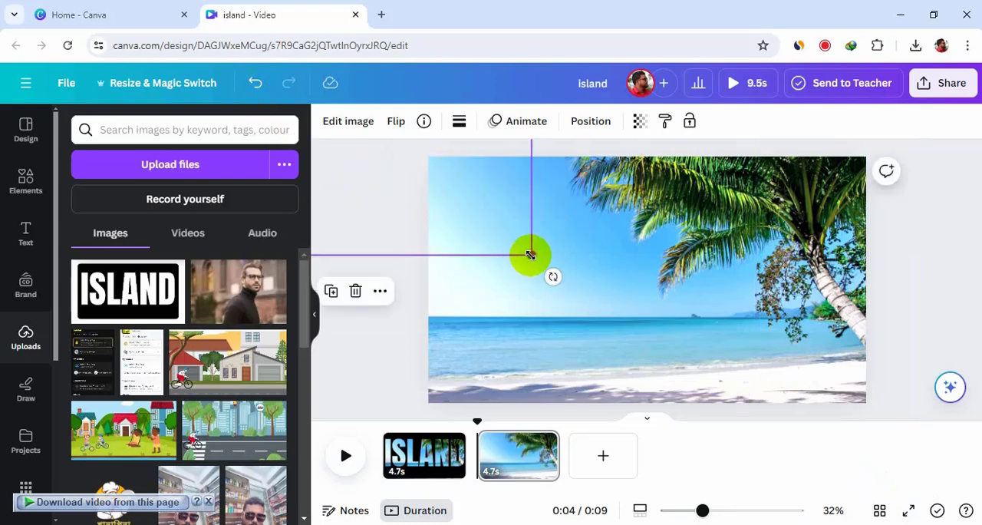
left_click_drag(531, 254, 966, 474)
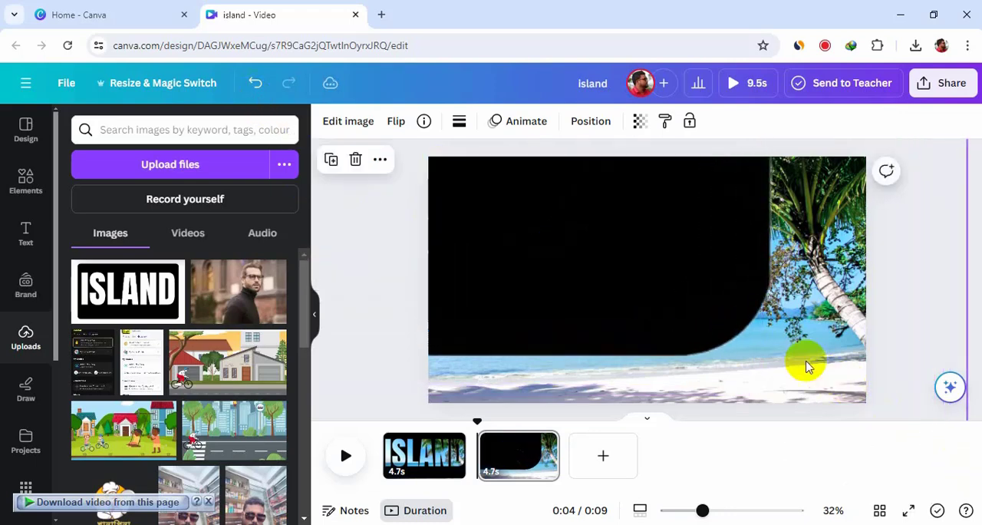
left_click_drag(806, 367, 330, 75)
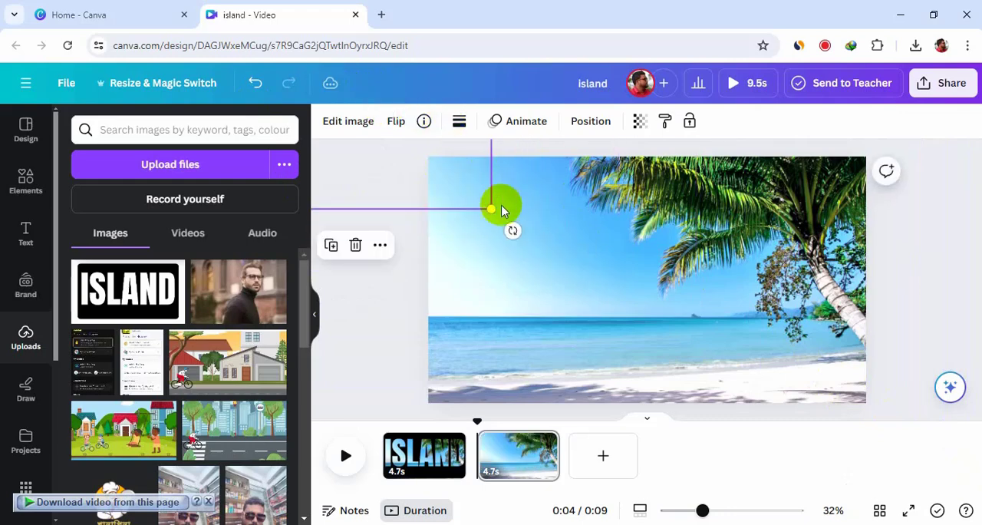
left_click_drag(491, 209, 966, 502)
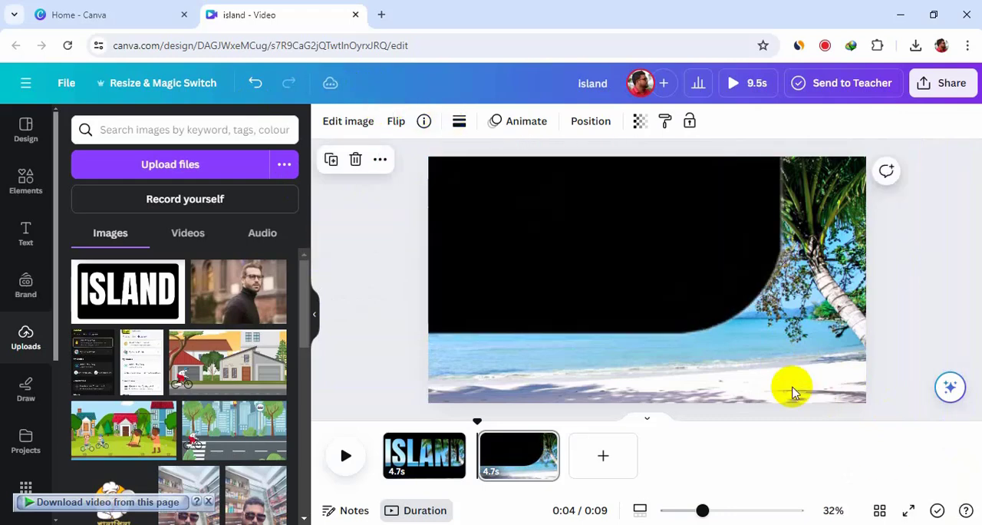
left_click_drag(790, 389, 313, 121)
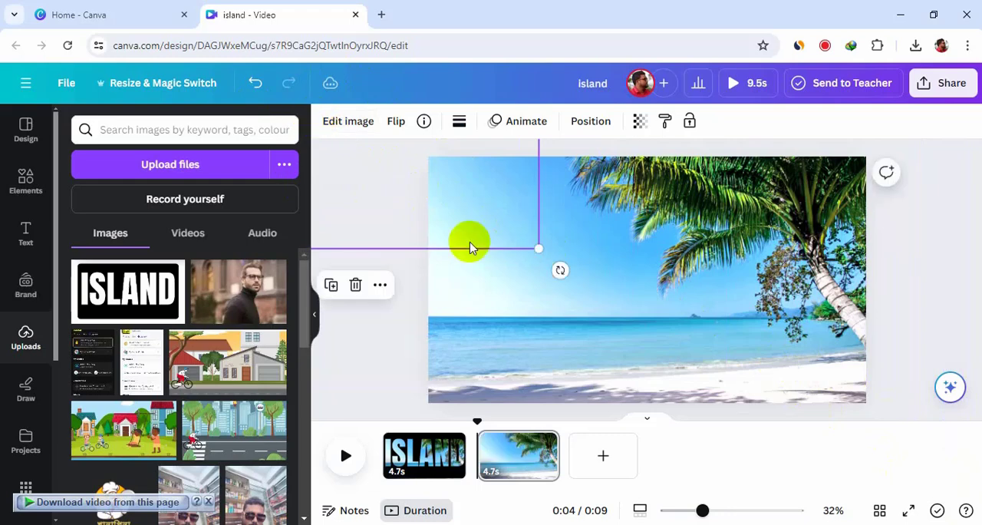
left_click_drag(538, 248, 872, 468)
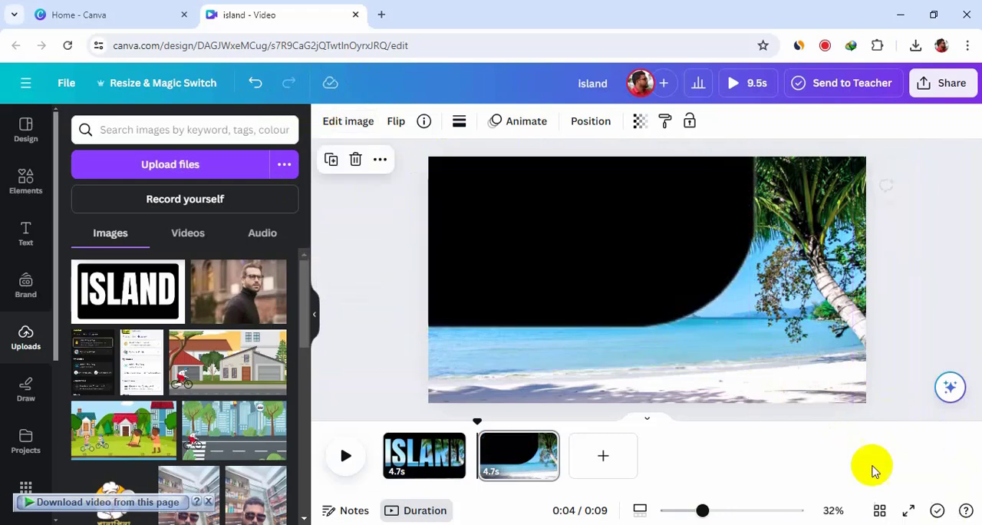
left_click_drag(610, 283, 319, 126)
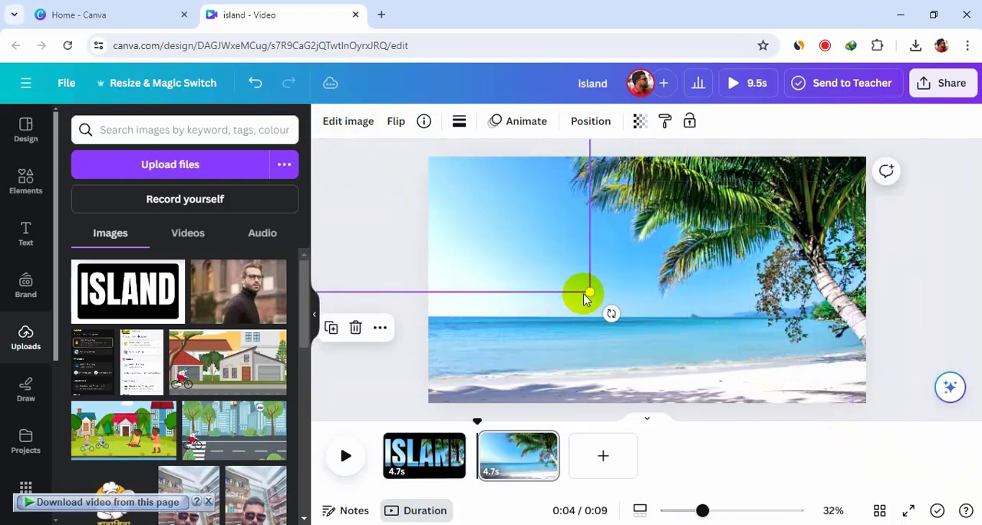
left_click_drag(589, 293, 979, 518)
left_click_drag(685, 319, 336, 136)
left_click_drag(621, 342, 981, 524)
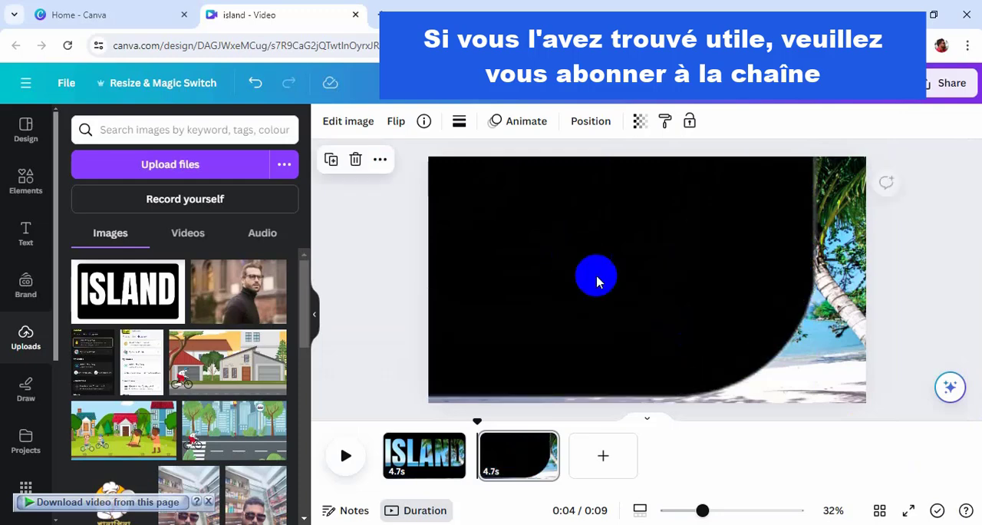
Reposition the enlarged cutout on the second page so that a letter opening uncovers nearly the entire beach video.
mouse_move(574, 270)
left_mouse_down()
mouse_move(690, 389)
mouse_move(733, 400)
left_mouse_up()
left_click_drag(569, 253, 676, 367)
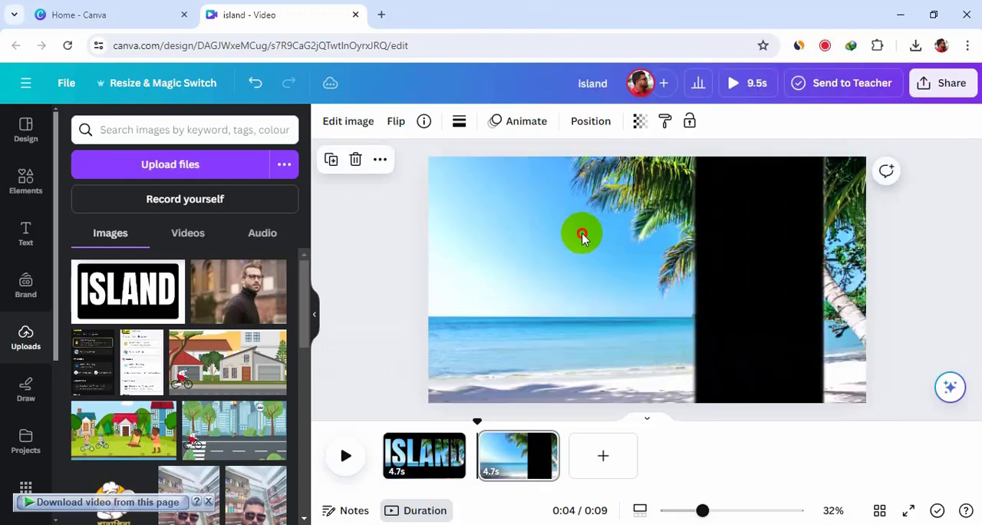
left_click_drag(581, 232, 684, 413)
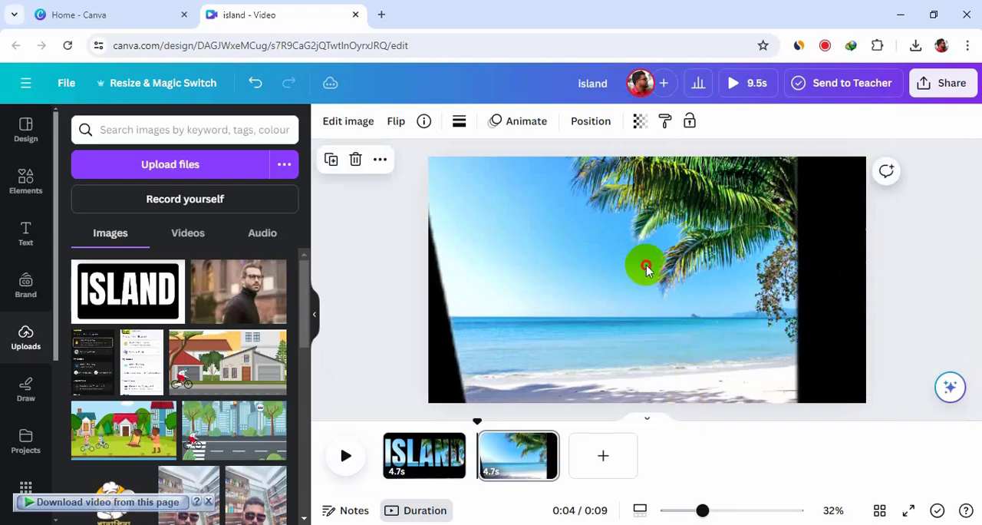
left_click_drag(642, 266, 759, 387)
left_click_drag(647, 244, 739, 373)
mouse_move(672, 261)
left_mouse_down()
mouse_move(699, 373)
mouse_move(694, 277)
mouse_move(745, 285)
left_mouse_up()
mouse_move(754, 324)
left_mouse_down()
mouse_move(794, 325)
mouse_move(785, 335)
left_mouse_up()
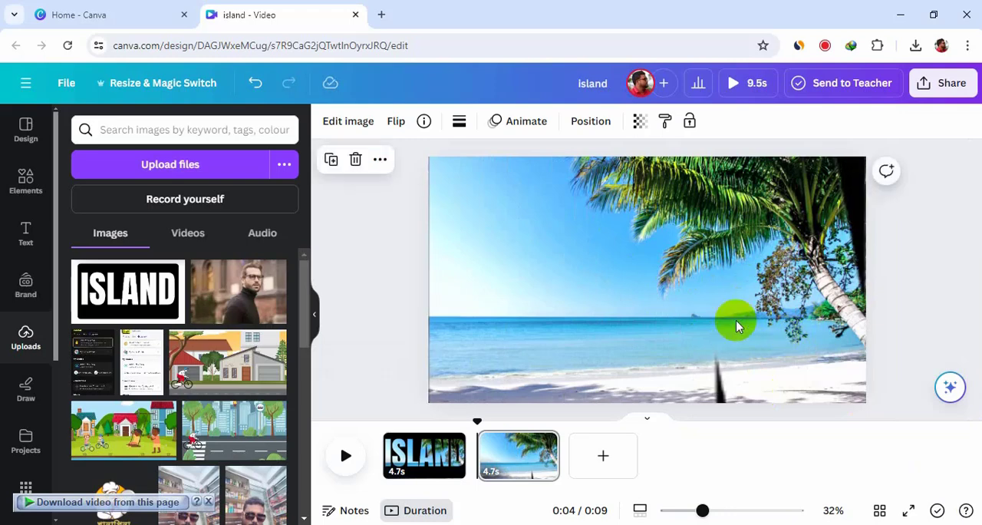
Add a Match & Move transition between the two pages and set its duration to 2.3 seconds.
left_click(477, 472)
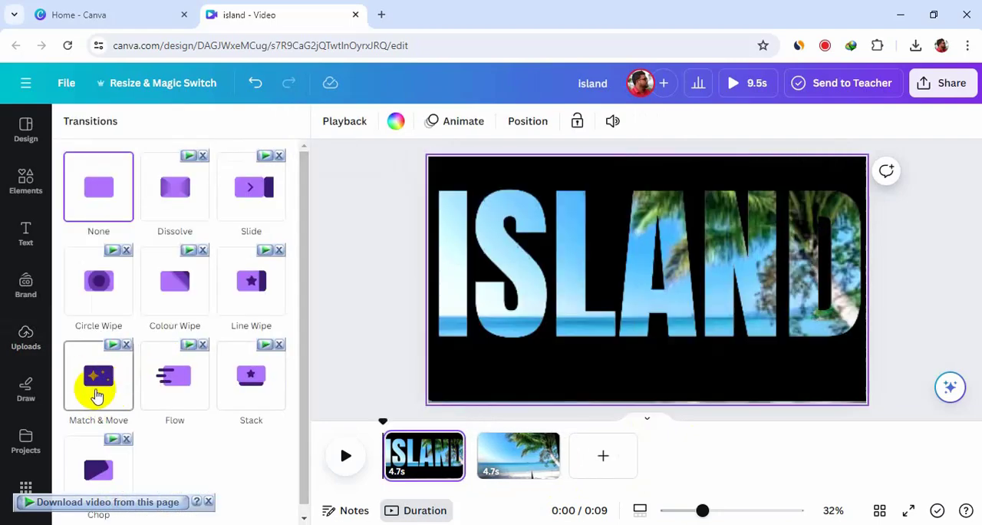
left_click(107, 395)
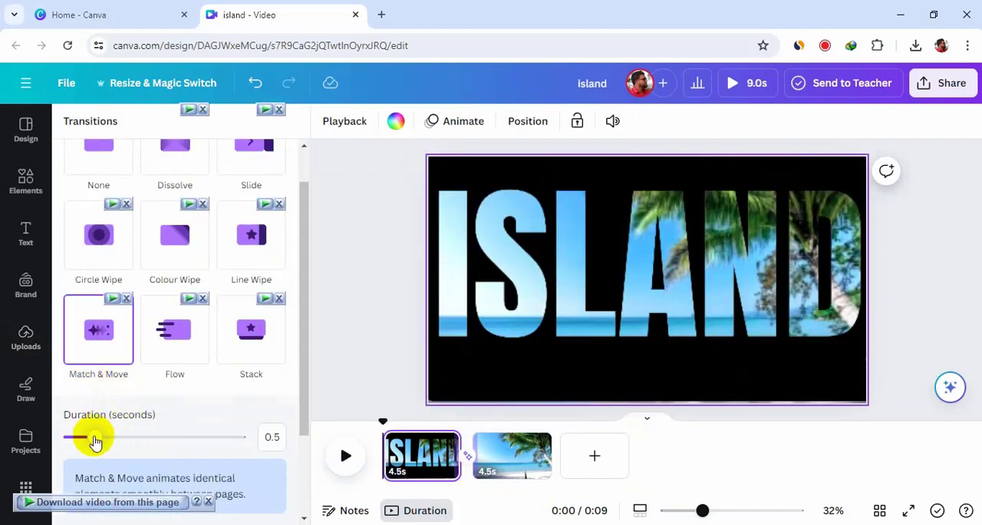
left_click_drag(250, 460, 280, 461)
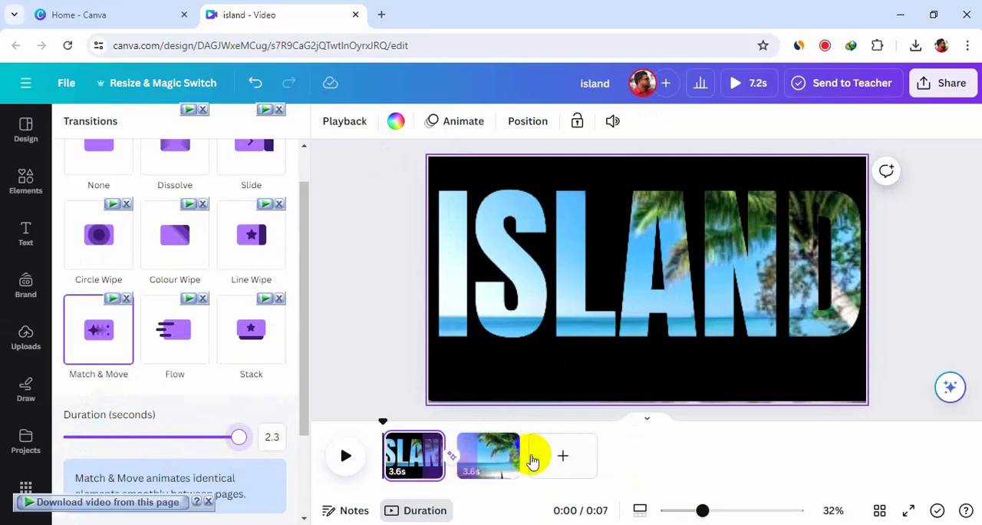
Trim the second page's duration to 2.9 s and play the whole video back from the start.
left_click_drag(511, 461, 491, 459)
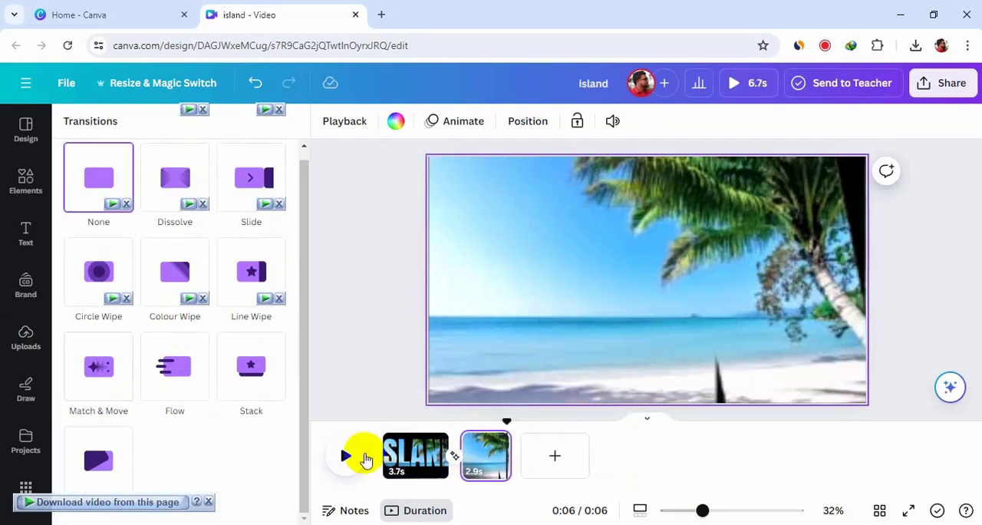
left_click(345, 459)
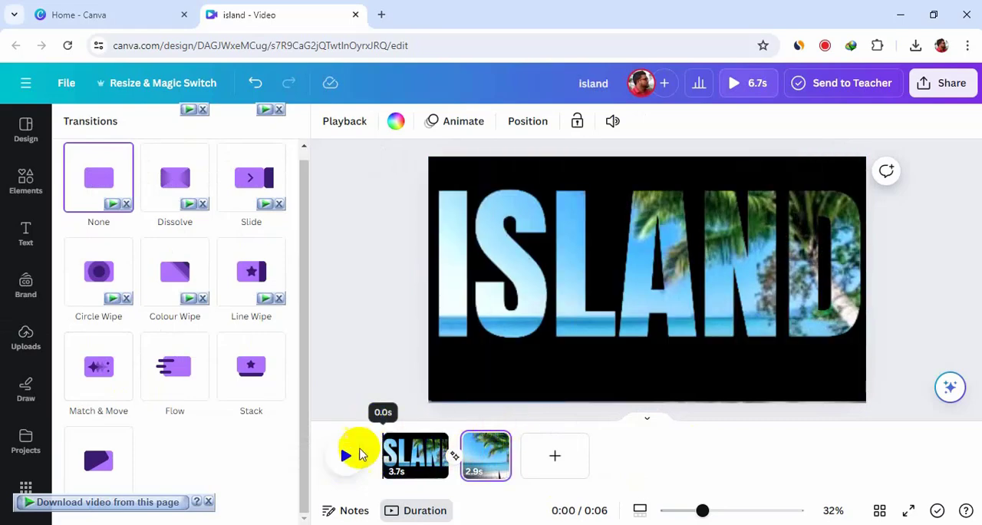
left_click(347, 456)
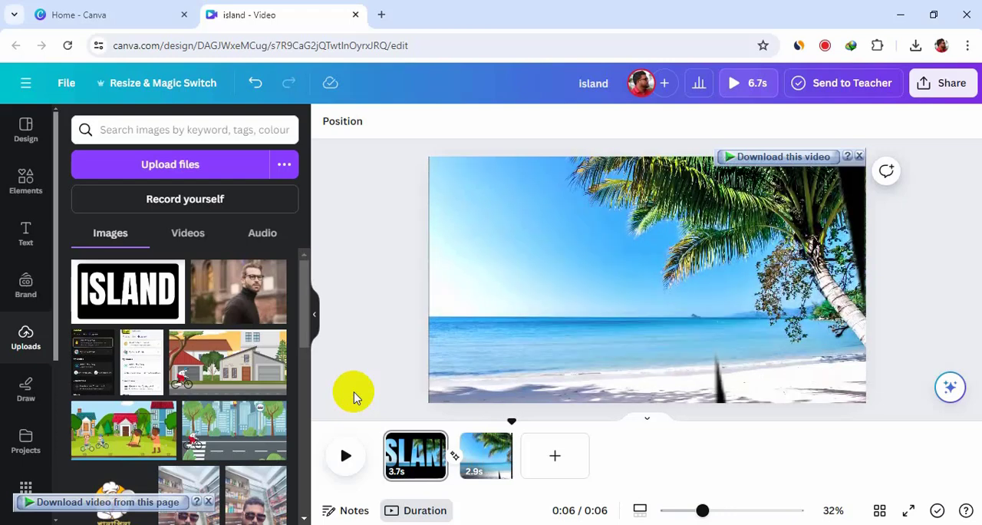
Export all pages of the design as an MP4 video at 1080p (HD) quality.
left_click(949, 102)
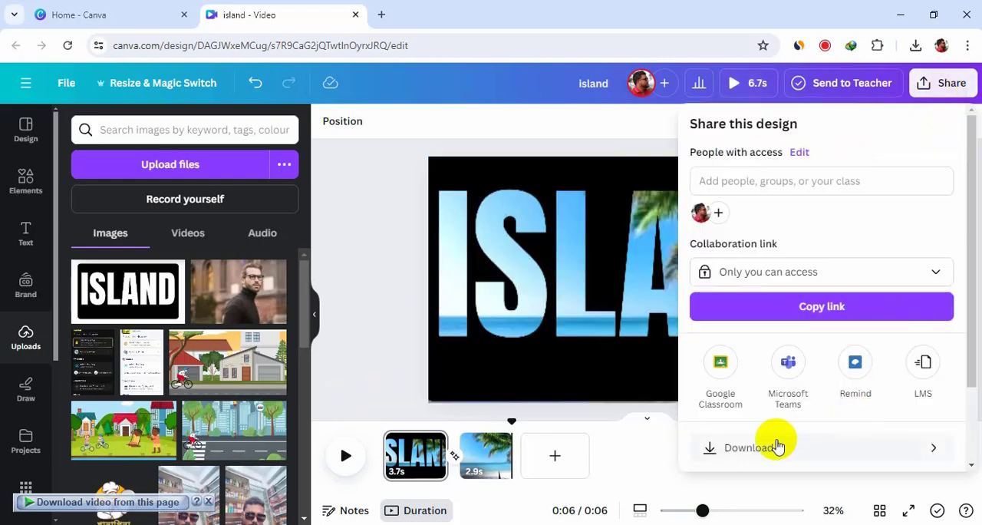
left_click(832, 458)
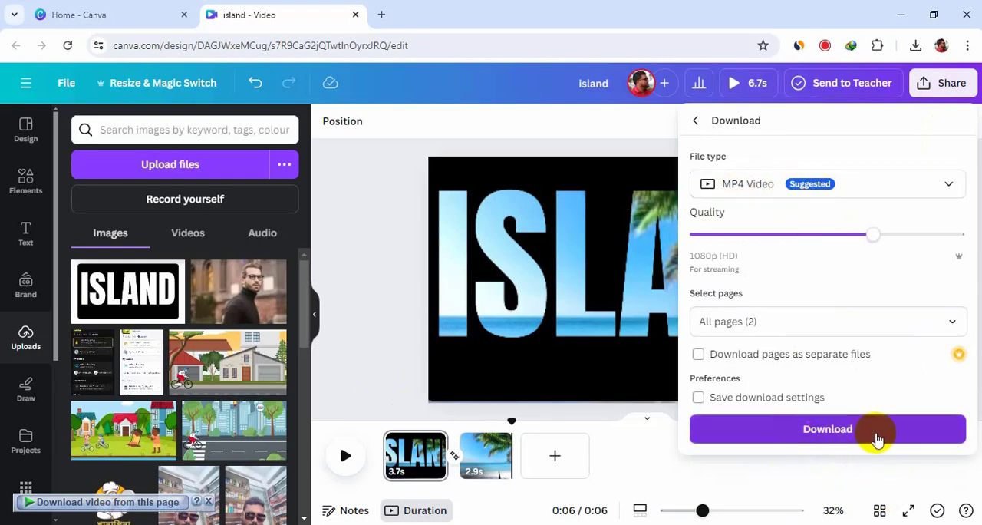
left_click(856, 436)
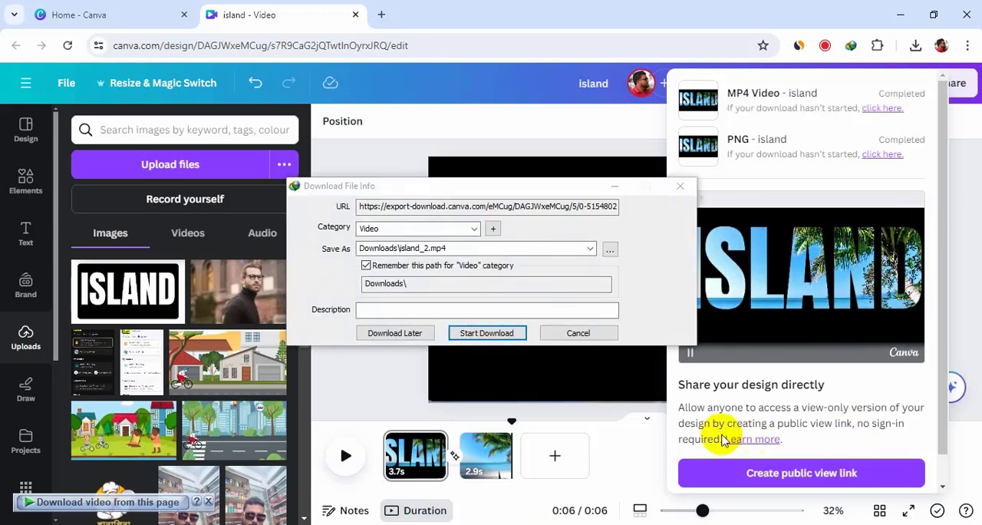
Save the exported video as island_2.mp4 in the Downloads folder and play the file from there.
left_click(487, 333)
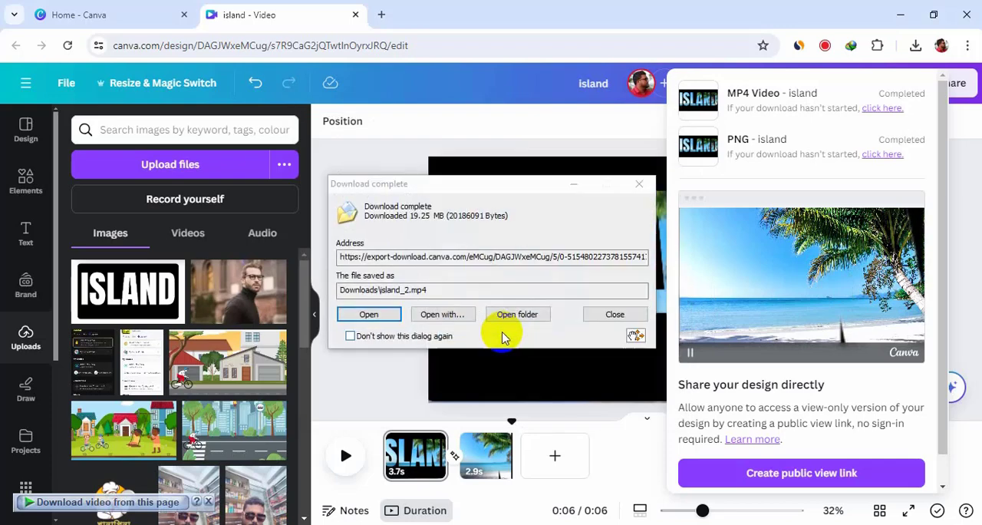
left_click(517, 317)
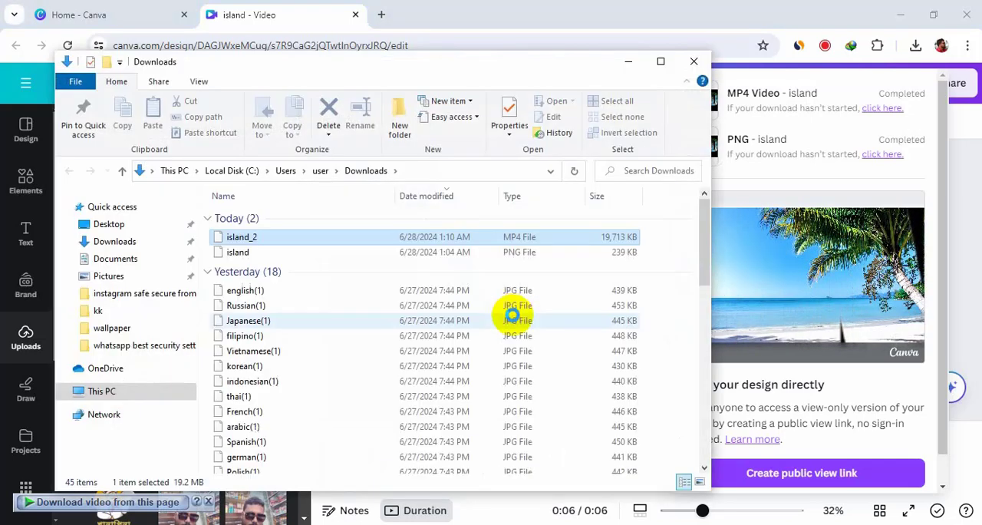
double_click(284, 240)
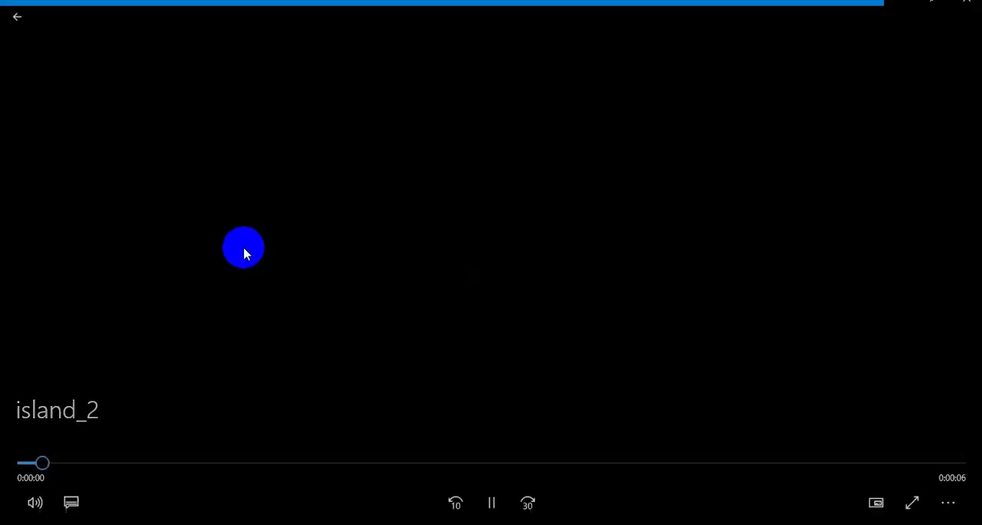